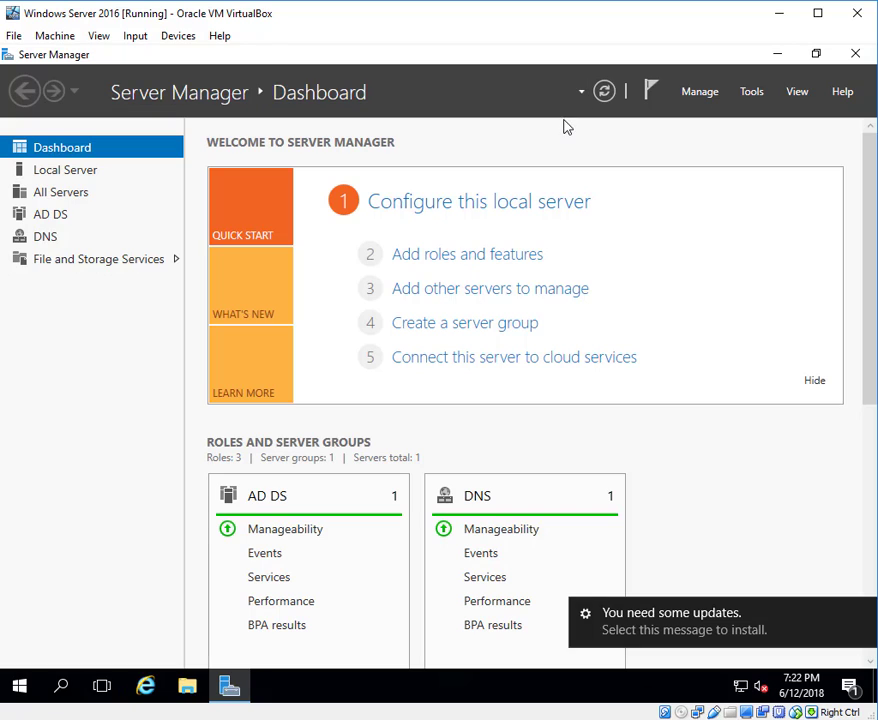
Launch Active Directory Users and Computers from Server Manager's Tools menu.
{"action": "left_click", "coordinate": [700, 92]}
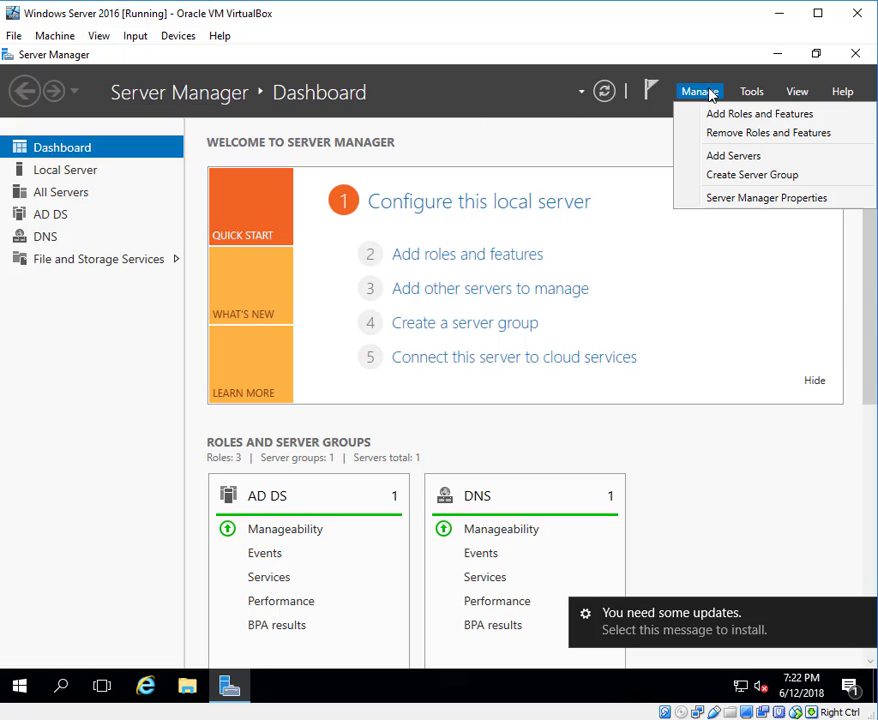
{"action": "left_click", "coordinate": [760, 92]}
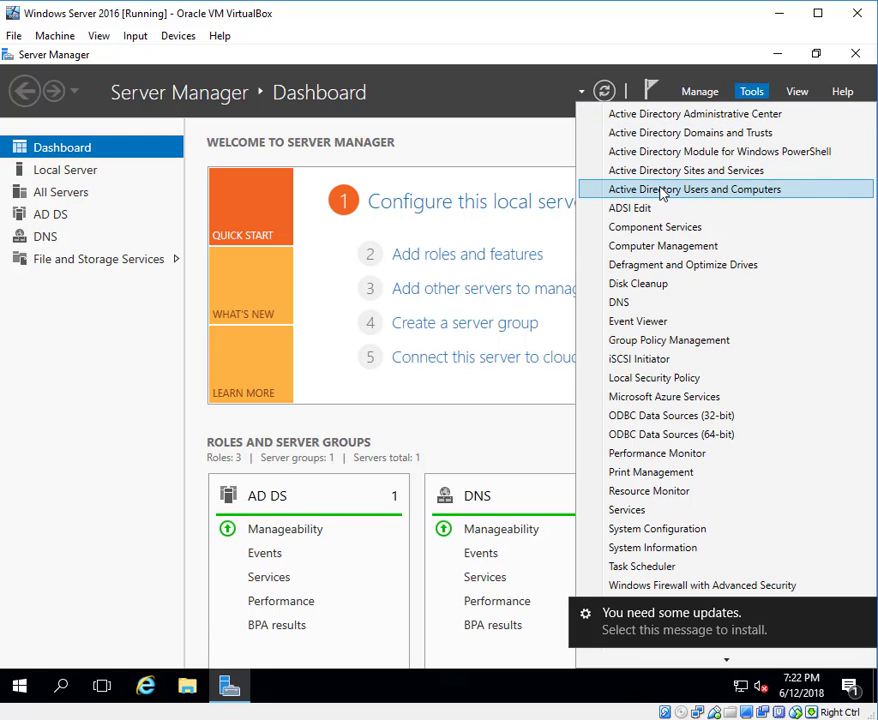
{"action": "left_click", "coordinate": [740, 190]}
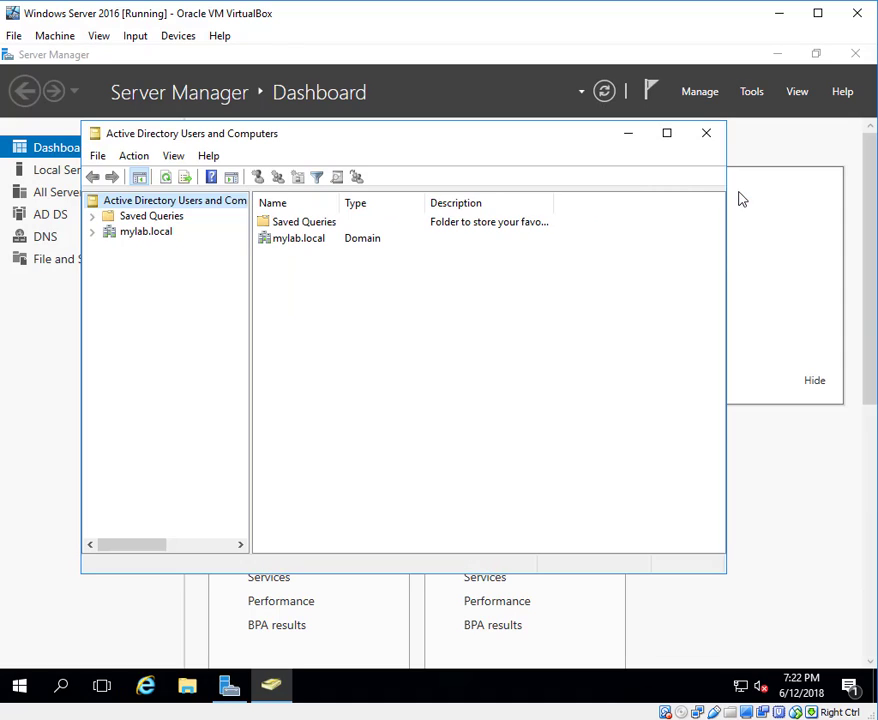
Expand mylab.local and look over the default security groups and accounts in Users.
{"action": "left_click", "coordinate": [92, 233]}
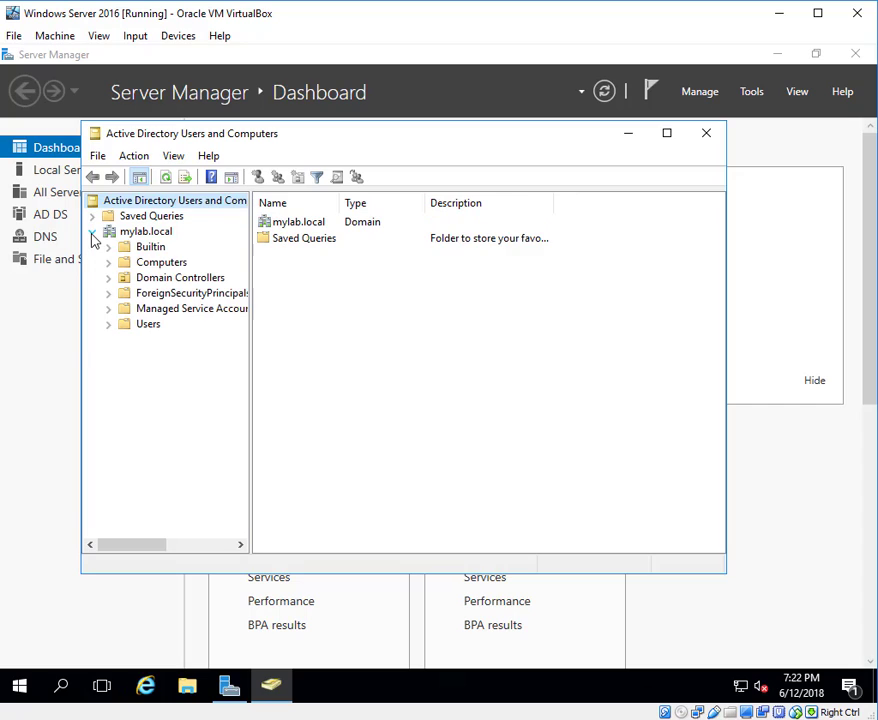
{"action": "left_click", "coordinate": [150, 328]}
{"action": "scroll", "coordinate": [384, 337], "scroll_direction": "down", "scroll_amount": 1}
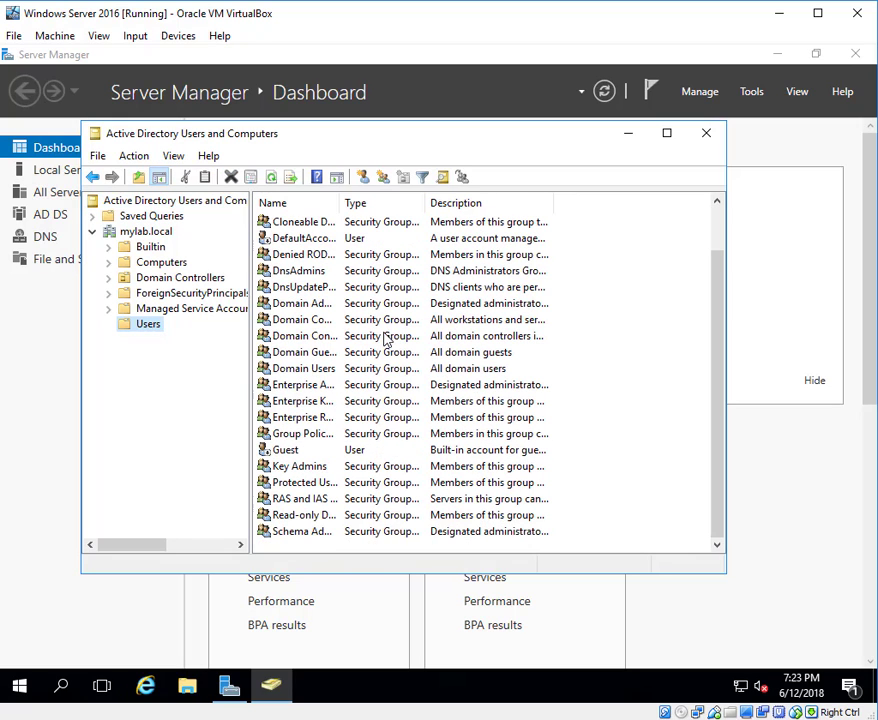
{"action": "scroll", "coordinate": [294, 417], "scroll_direction": "up", "scroll_amount": 1}
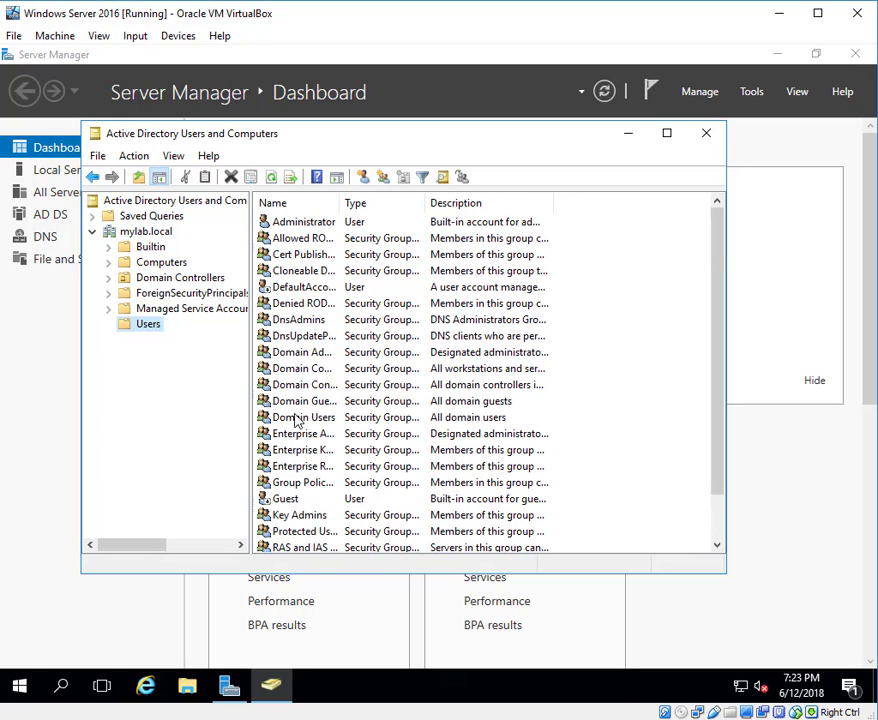
{"action": "left_click", "coordinate": [308, 240]}
{"action": "left_click", "coordinate": [308, 254]}
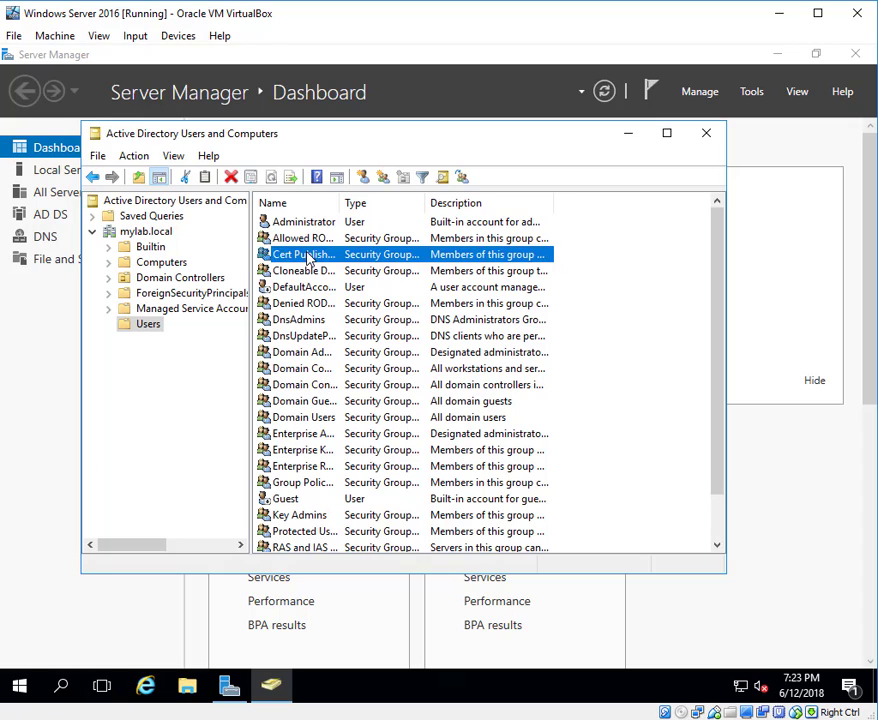
{"action": "left_click", "coordinate": [306, 270]}
{"action": "left_click", "coordinate": [294, 306]}
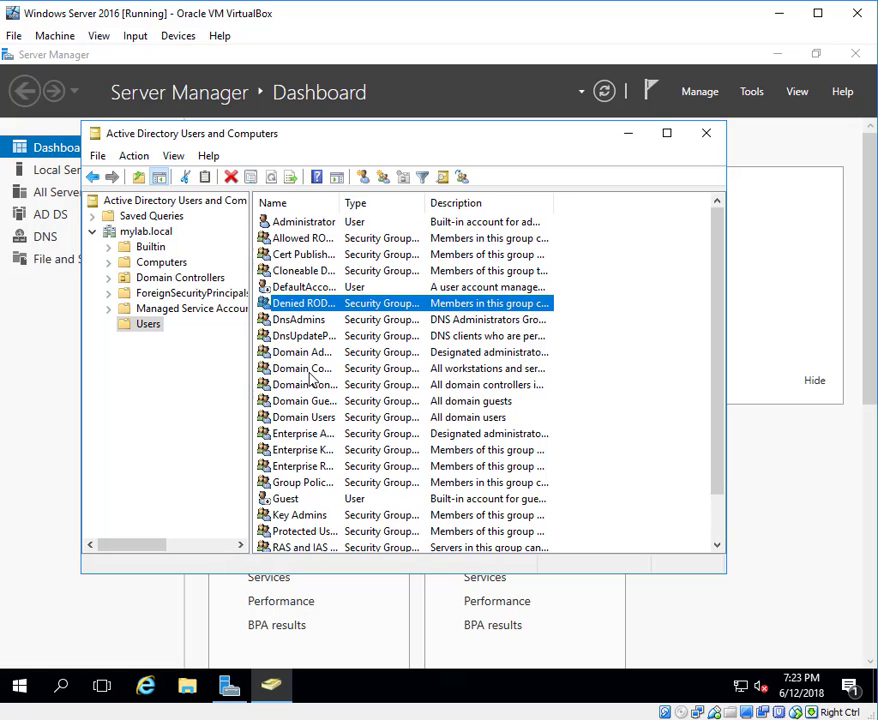
{"action": "left_click", "coordinate": [314, 369]}
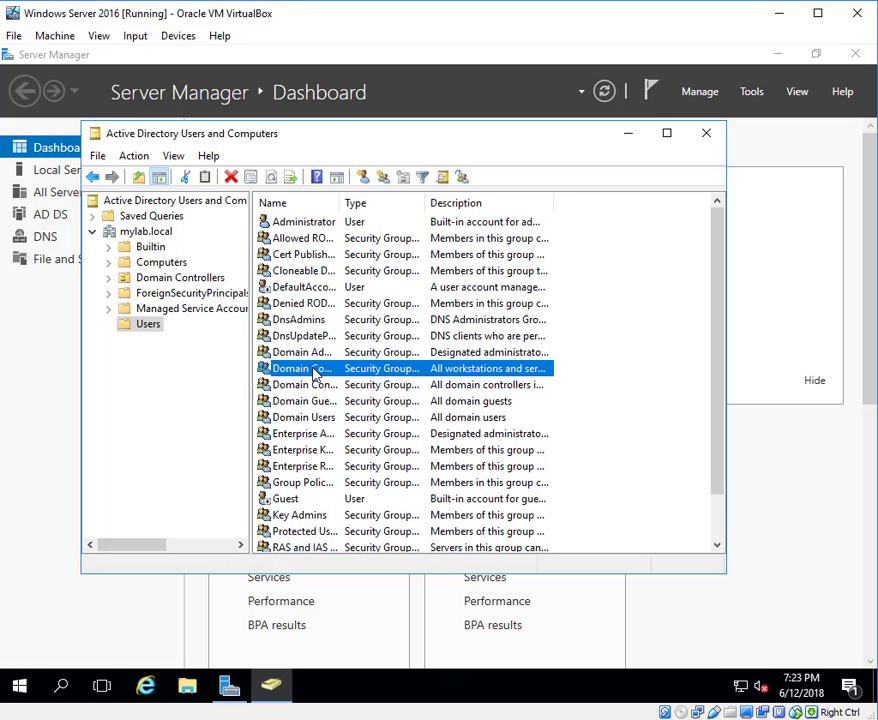
{"action": "left_click", "coordinate": [356, 287]}
{"action": "left_click", "coordinate": [378, 225]}
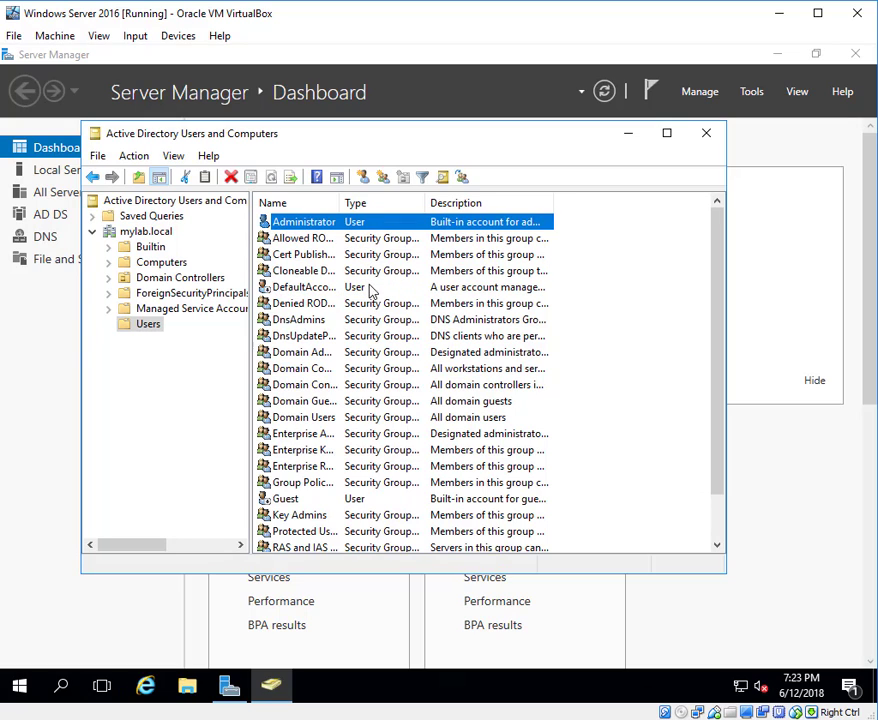
{"action": "scroll", "coordinate": [373, 385], "scroll_direction": "down", "scroll_amount": 1}
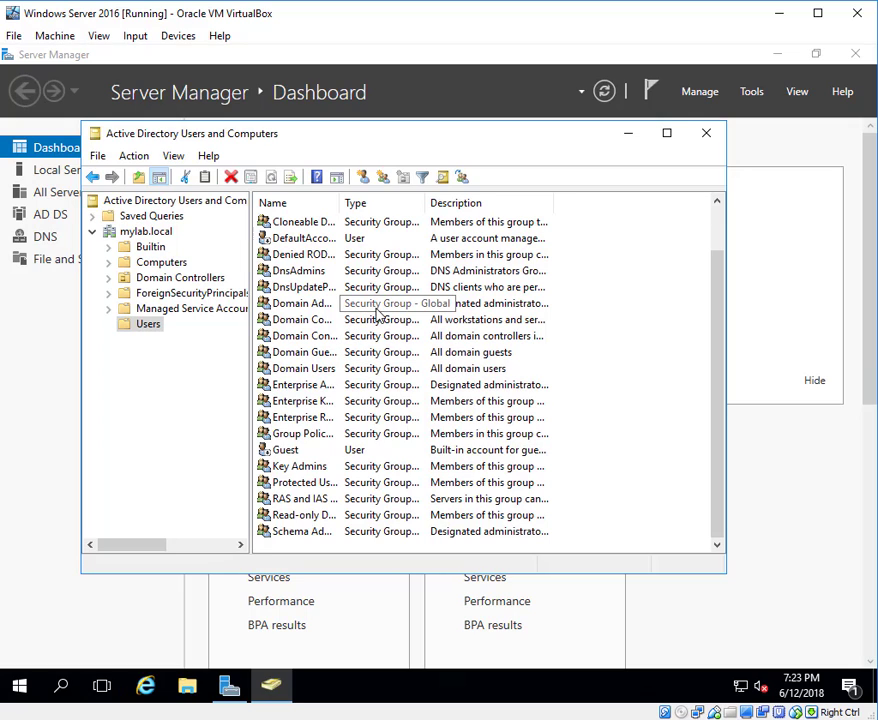
Widen the Name column to show full names, then list mylab.local's containers.
{"action": "left_click_drag", "start_coordinate": [340, 206], "coordinate": [380, 204]}
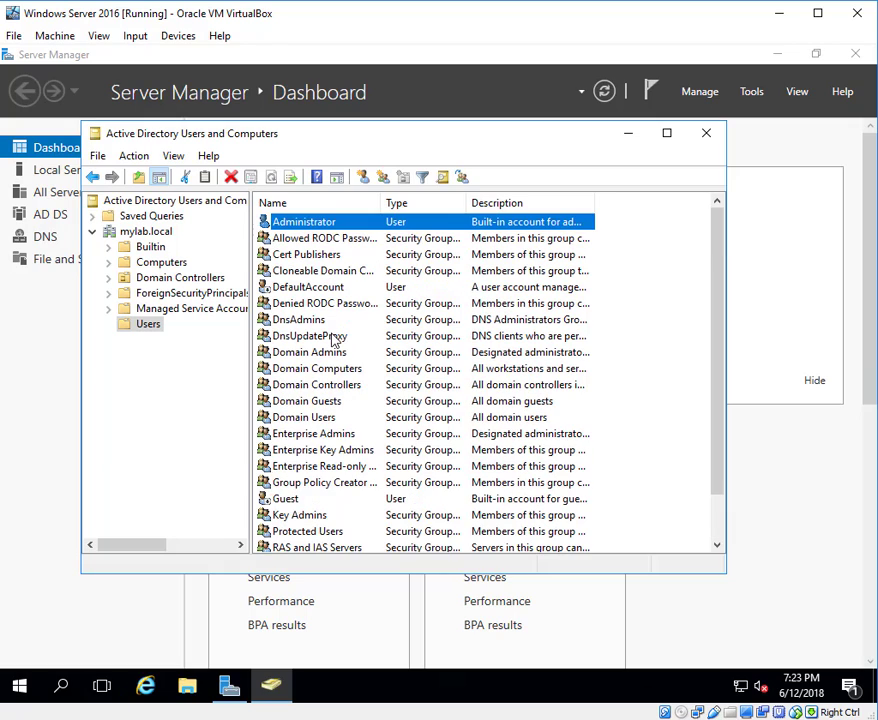
{"action": "key", "text": "Home"}
{"action": "scroll", "coordinate": [325, 417], "scroll_direction": "down", "scroll_amount": 1}
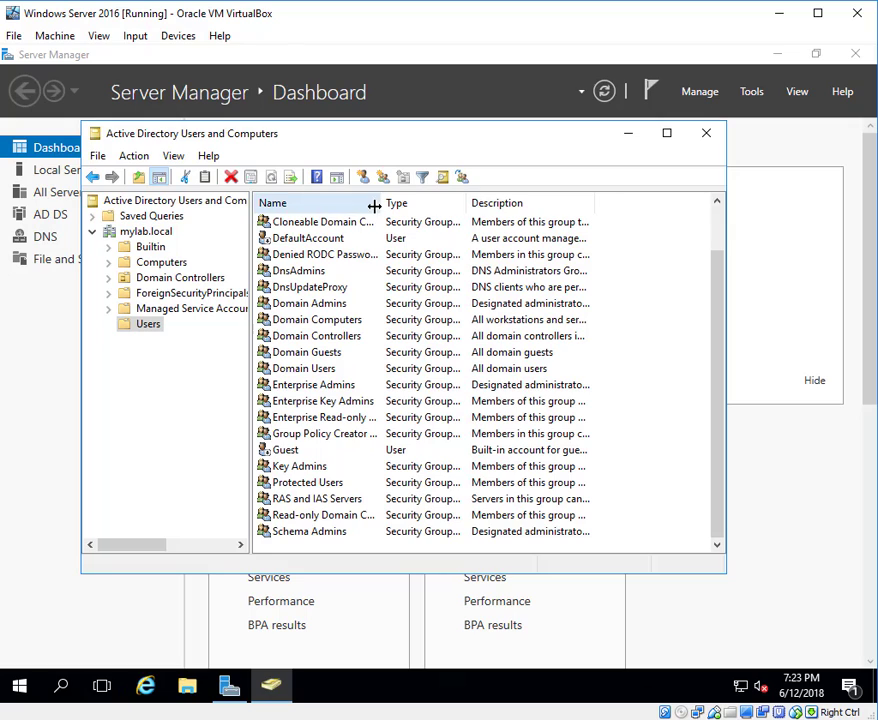
{"action": "left_click_drag", "start_coordinate": [384, 203], "coordinate": [392, 202]}
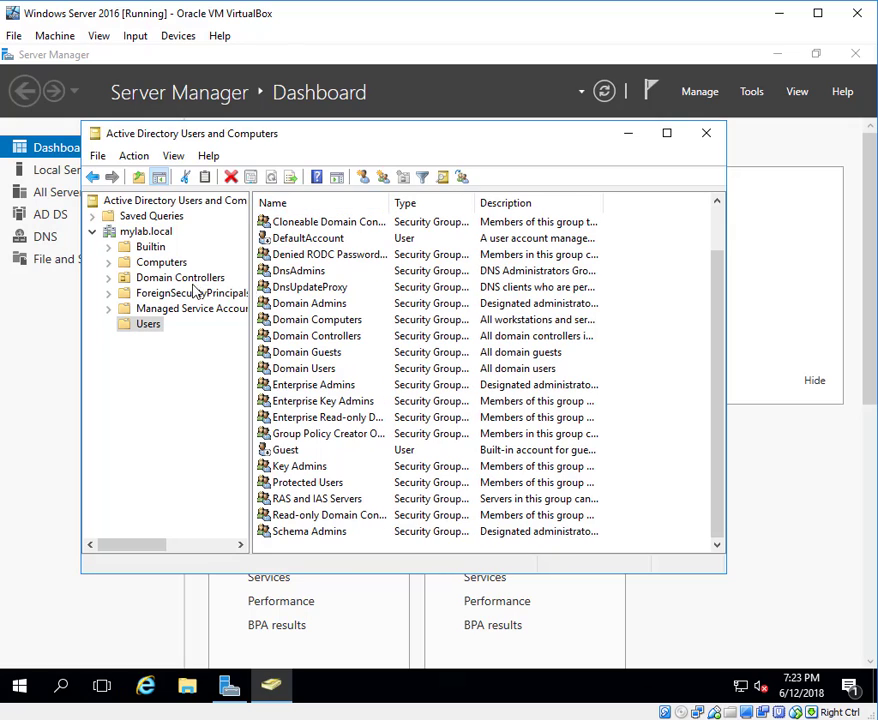
{"action": "left_click", "coordinate": [145, 327]}
{"action": "left_click", "coordinate": [139, 233]}
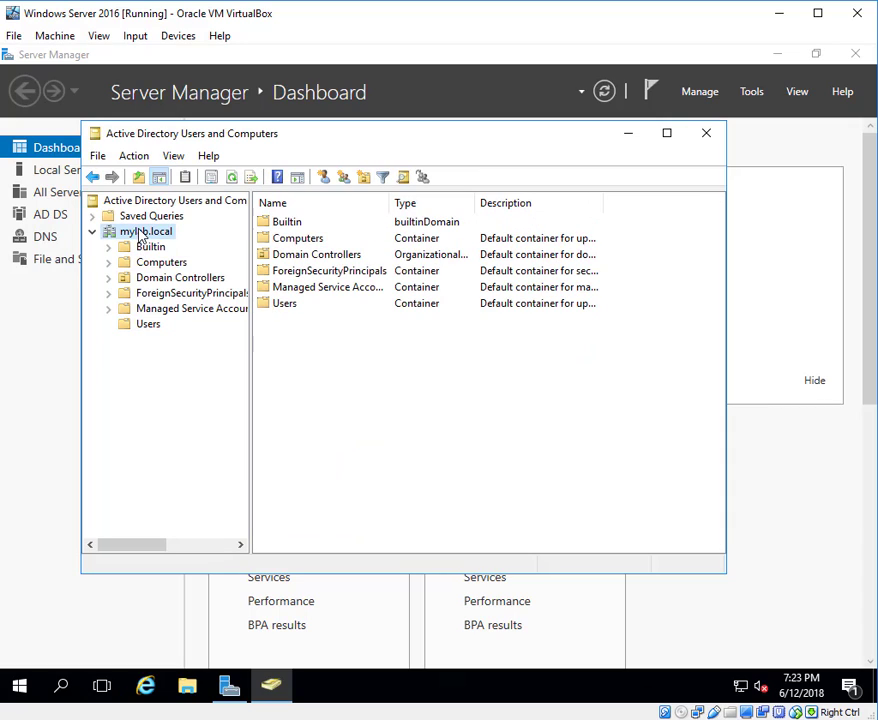
Create an IT organizational unit under mylab.local with accidental-deletion protection turned off.
{"action": "right_click", "coordinate": [140, 234]}
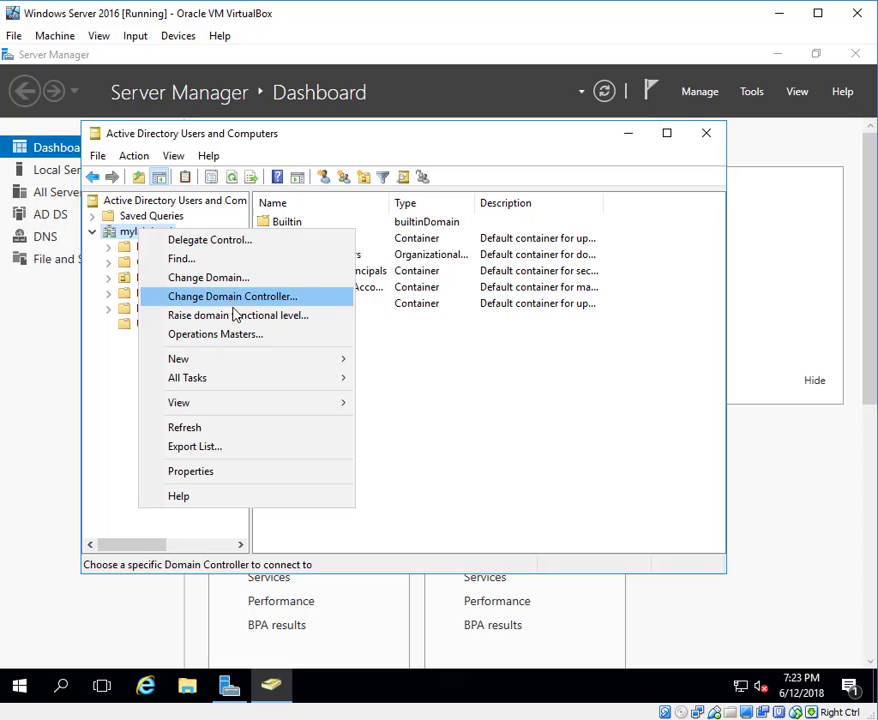
{"action": "mouse_move", "coordinate": [230, 367]}
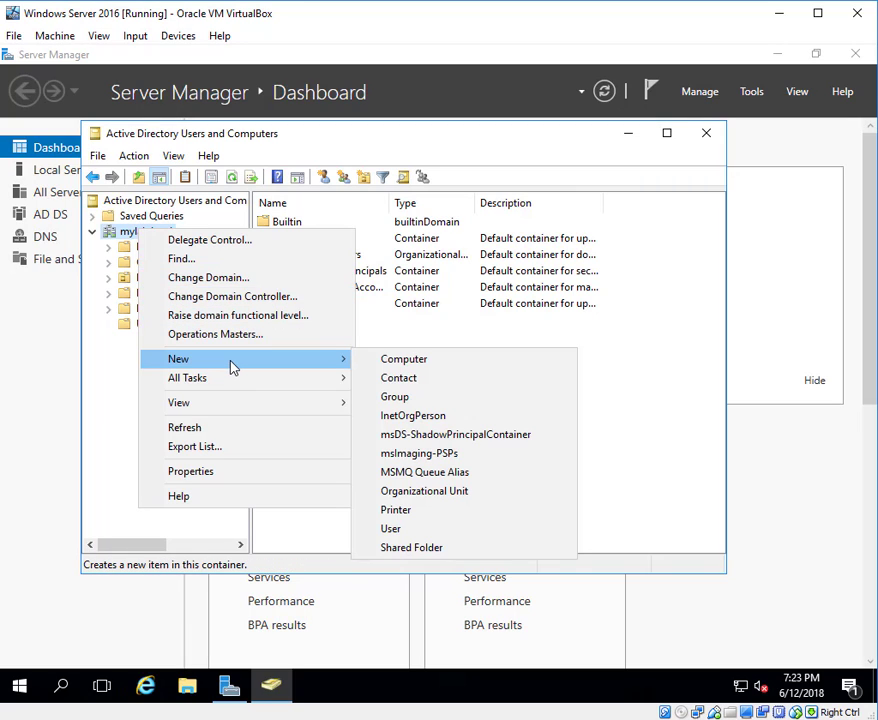
{"action": "left_click", "coordinate": [455, 491]}
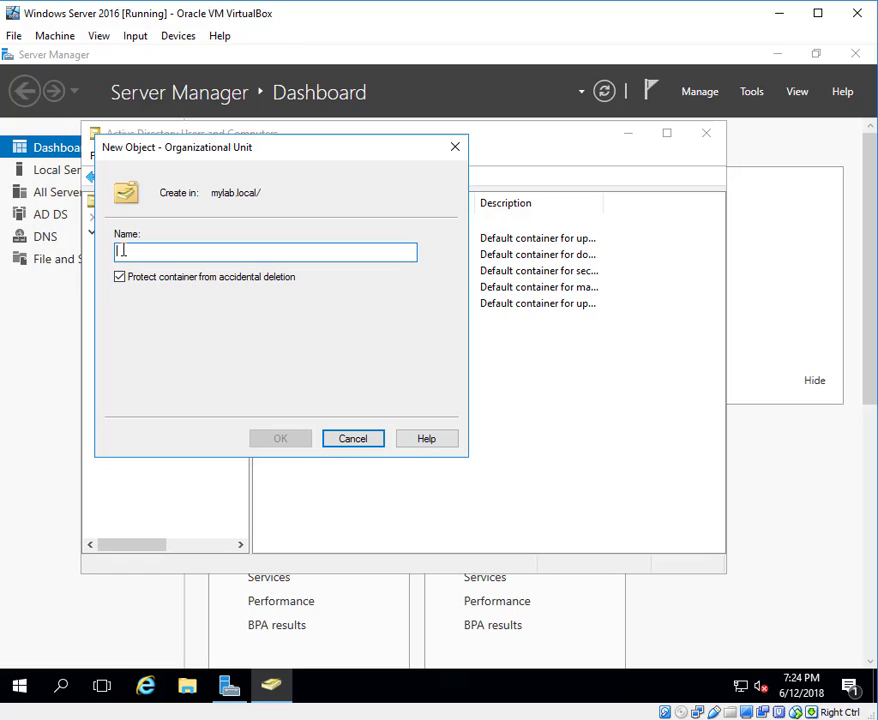
{"action": "type", "text": "IT"}
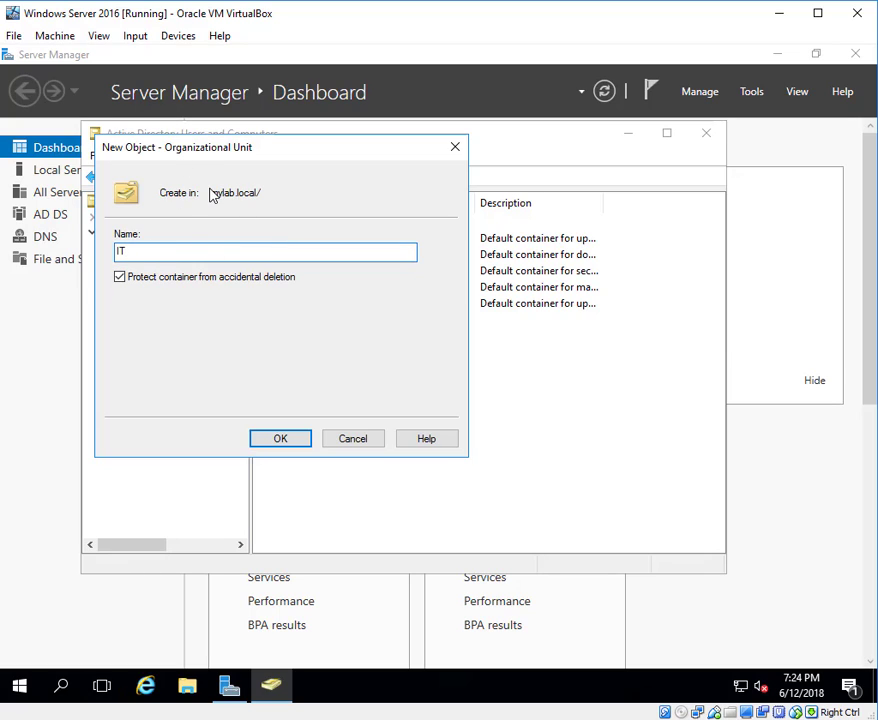
{"action": "left_click", "coordinate": [121, 279]}
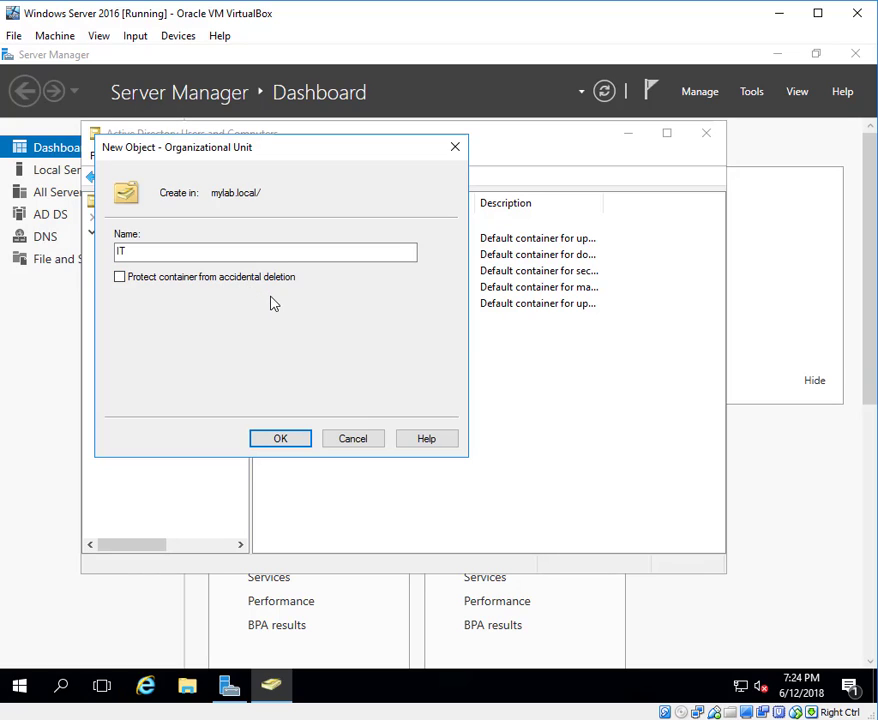
{"action": "left_click", "coordinate": [281, 439]}
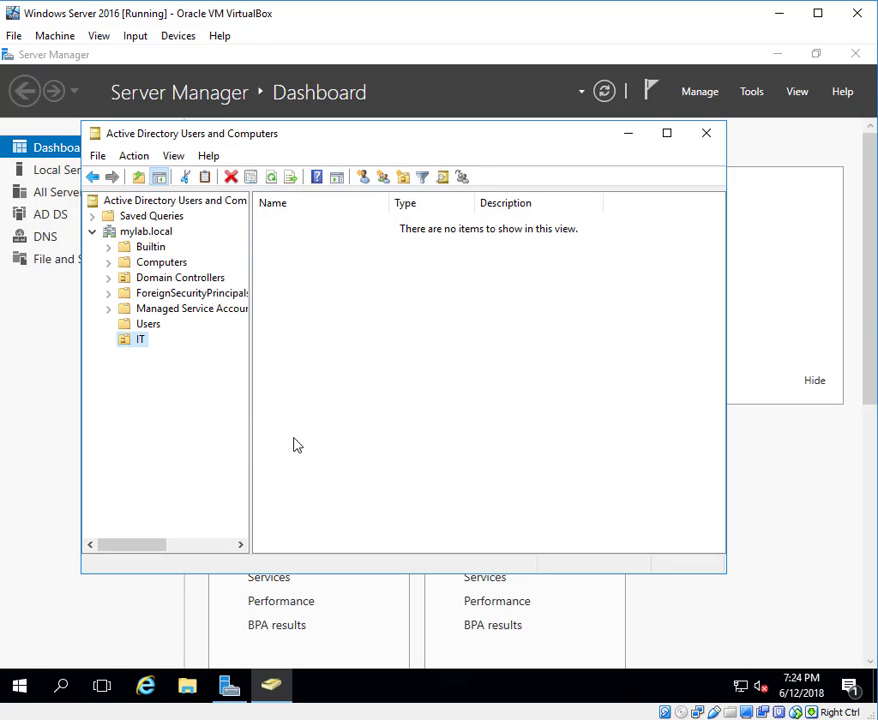
Create a Global Security group named Networking inside the IT OU.
{"action": "left_click", "coordinate": [139, 343]}
{"action": "left_click", "coordinate": [139, 363]}
{"action": "right_click", "coordinate": [142, 344]}
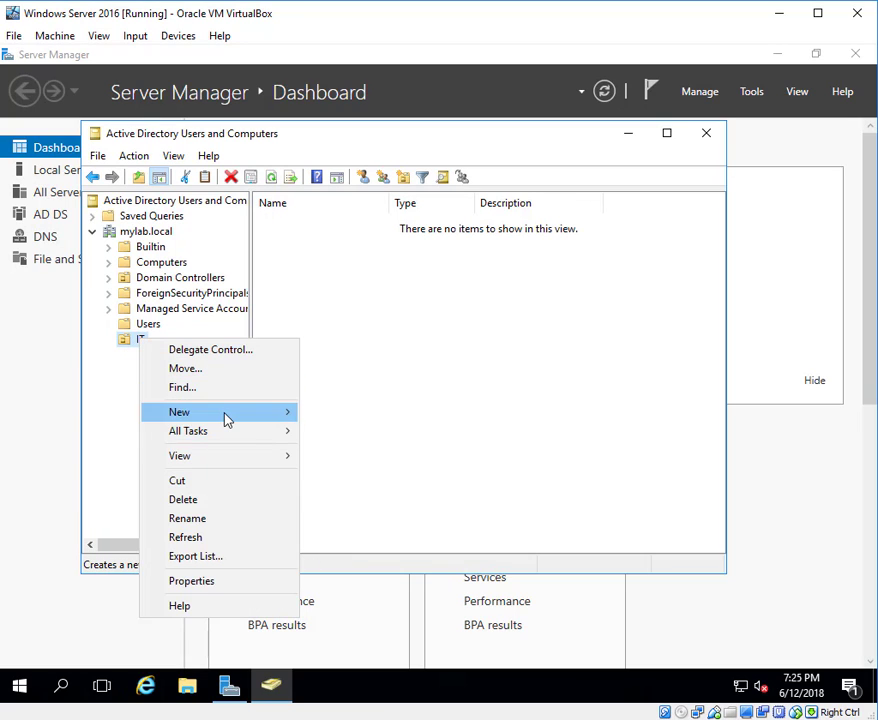
{"action": "mouse_move", "coordinate": [241, 417]}
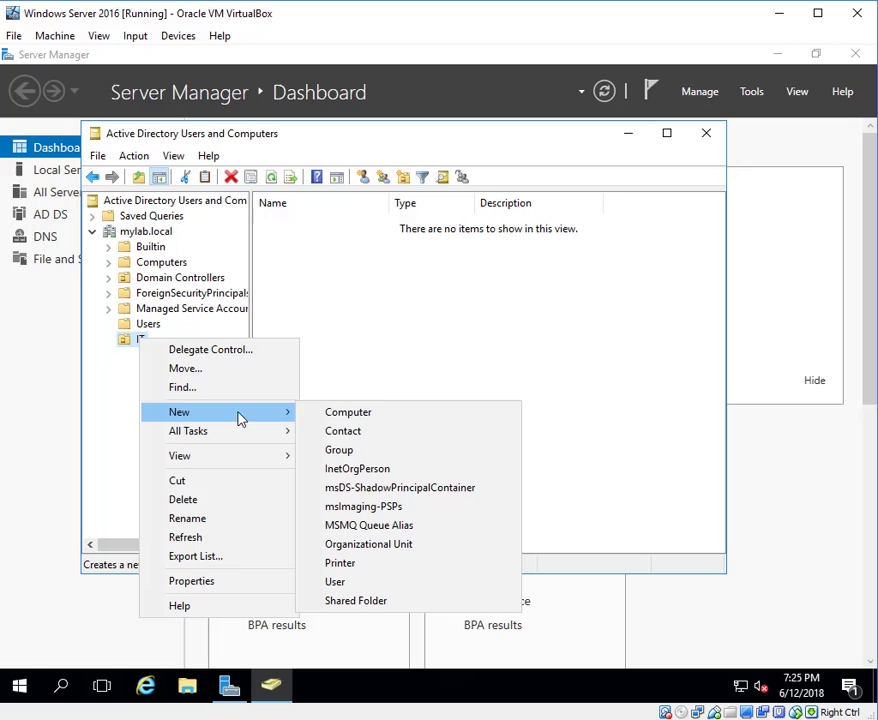
{"action": "left_click", "coordinate": [363, 454]}
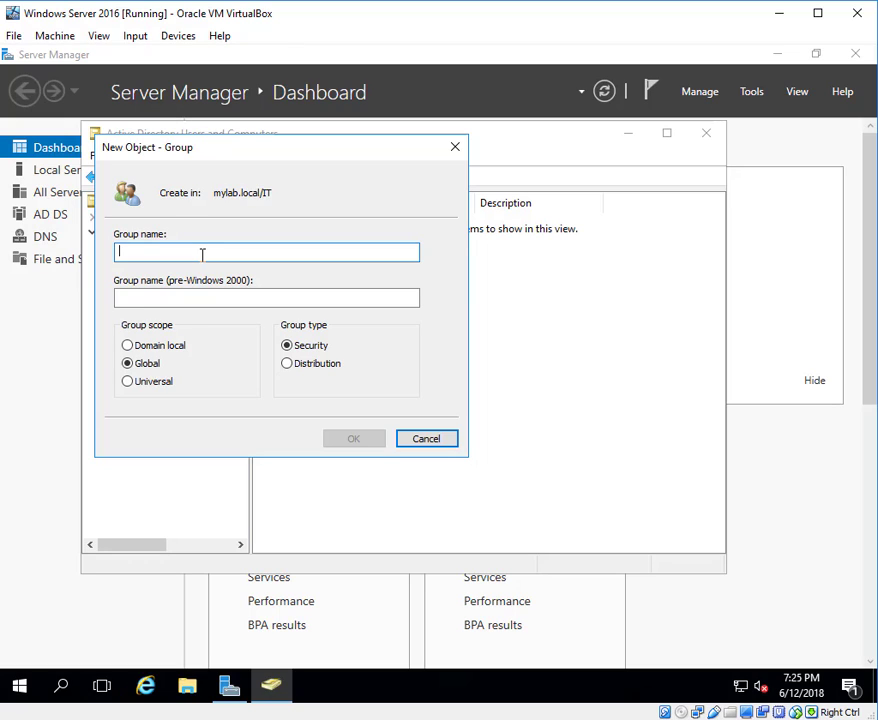
{"action": "type", "text": "Networking"}
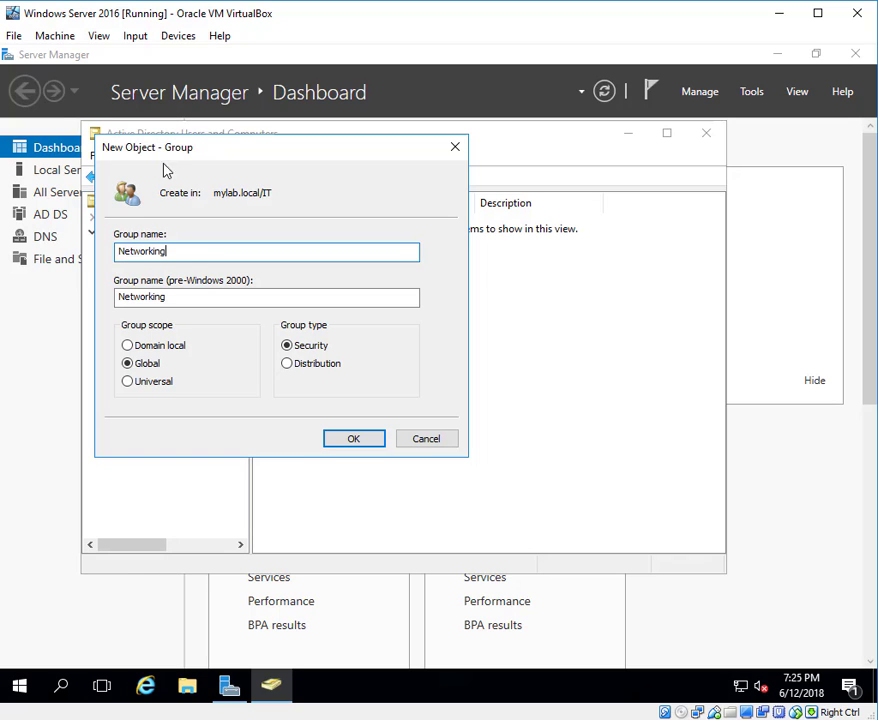
{"action": "left_click_drag", "start_coordinate": [325, 160], "coordinate": [663, 184]}
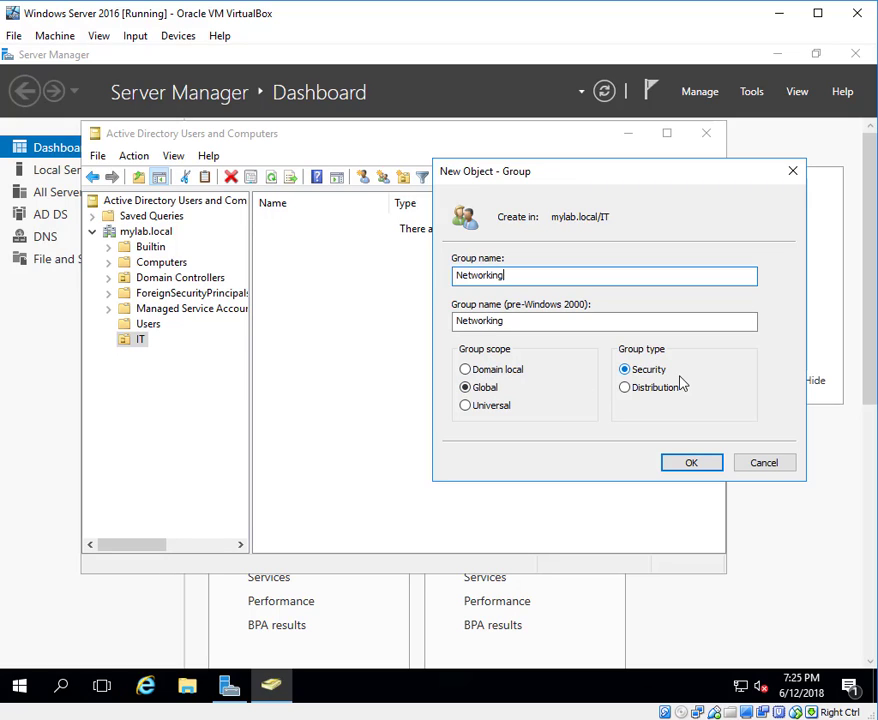
{"action": "left_click", "coordinate": [689, 465]}
{"action": "left_click", "coordinate": [360, 299]}
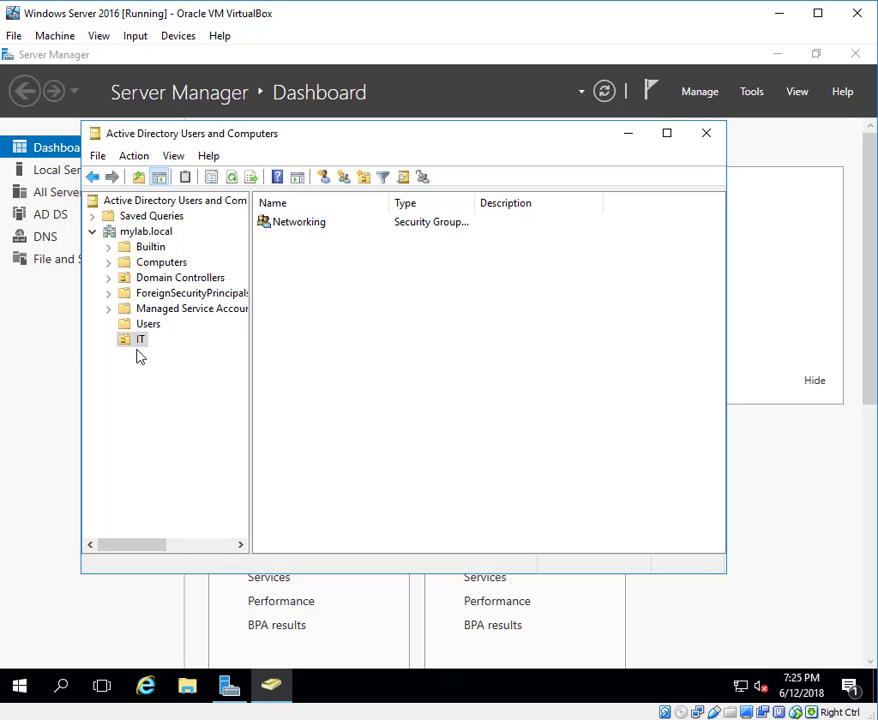
{"action": "left_click", "coordinate": [300, 222]}
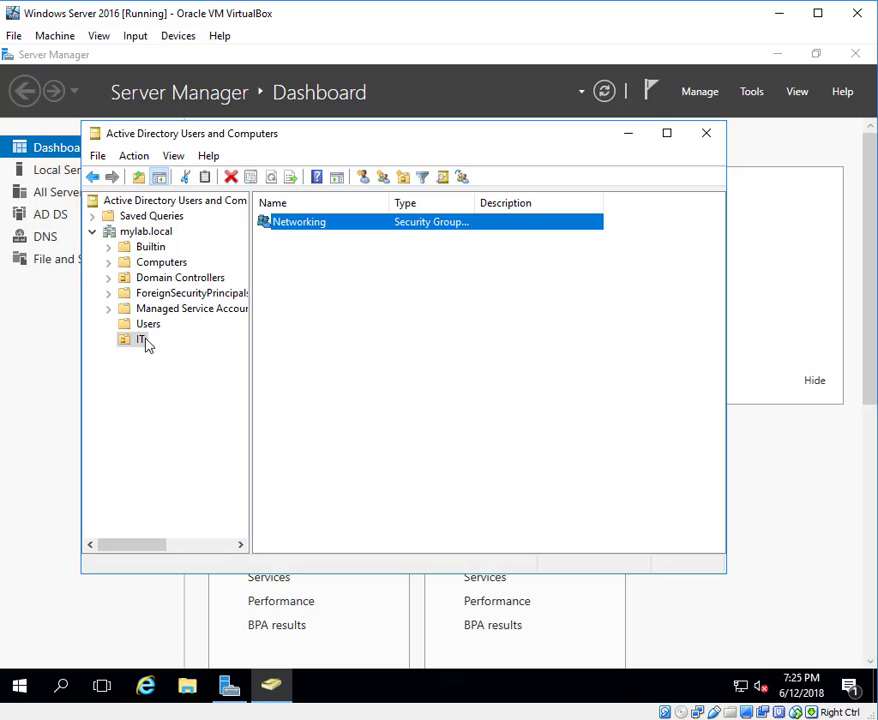
{"action": "left_click", "coordinate": [320, 250]}
{"action": "double_click", "coordinate": [315, 223]}
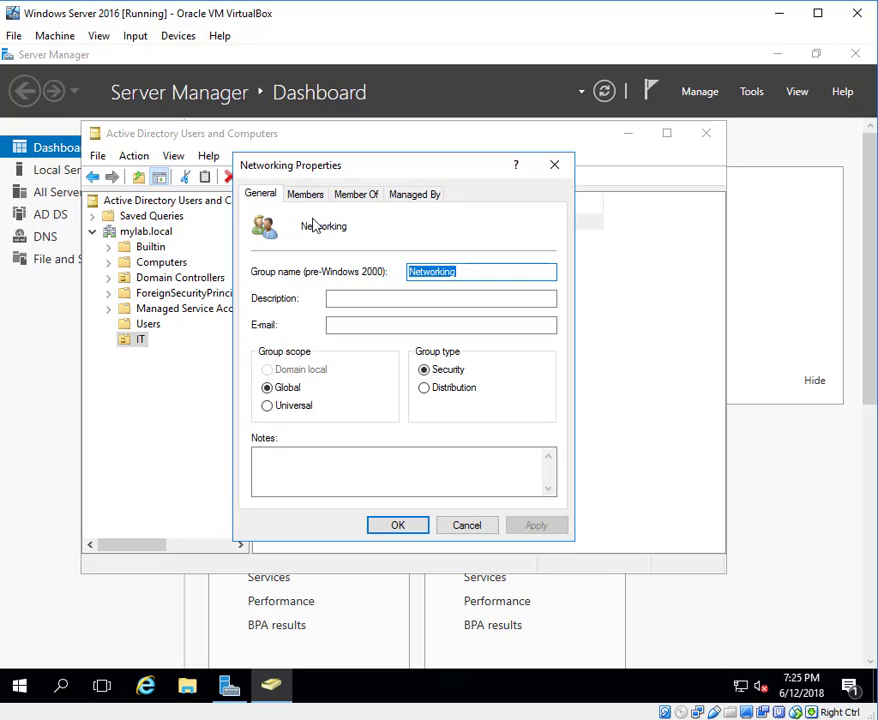
{"action": "left_click", "coordinate": [372, 296]}
{"action": "left_click", "coordinate": [357, 323]}
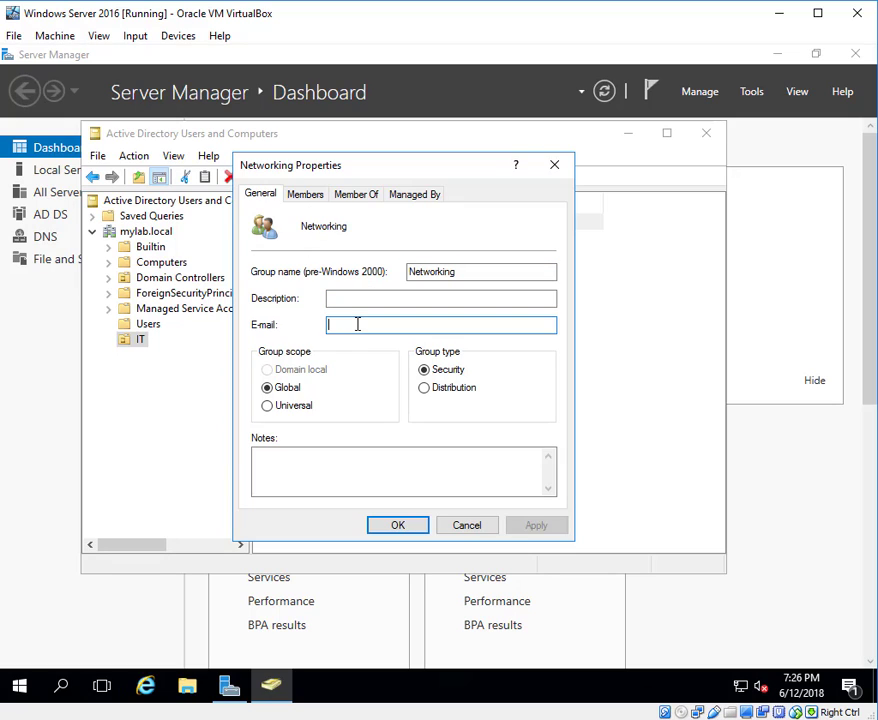
{"action": "left_click", "coordinate": [327, 456]}
{"action": "left_click", "coordinate": [308, 195]}
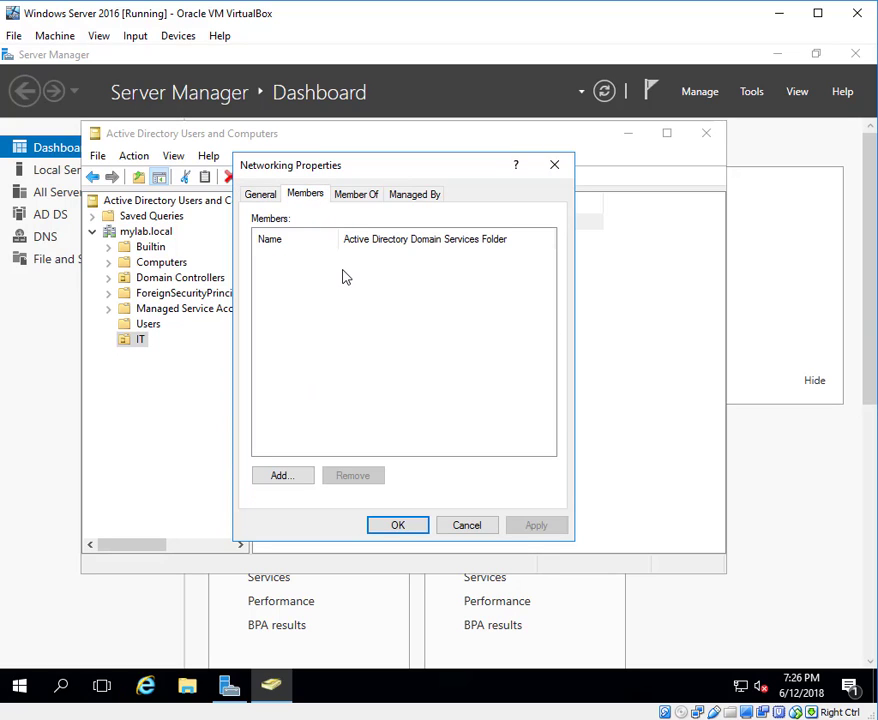
{"action": "left_click", "coordinate": [352, 195]}
{"action": "left_click", "coordinate": [425, 195]}
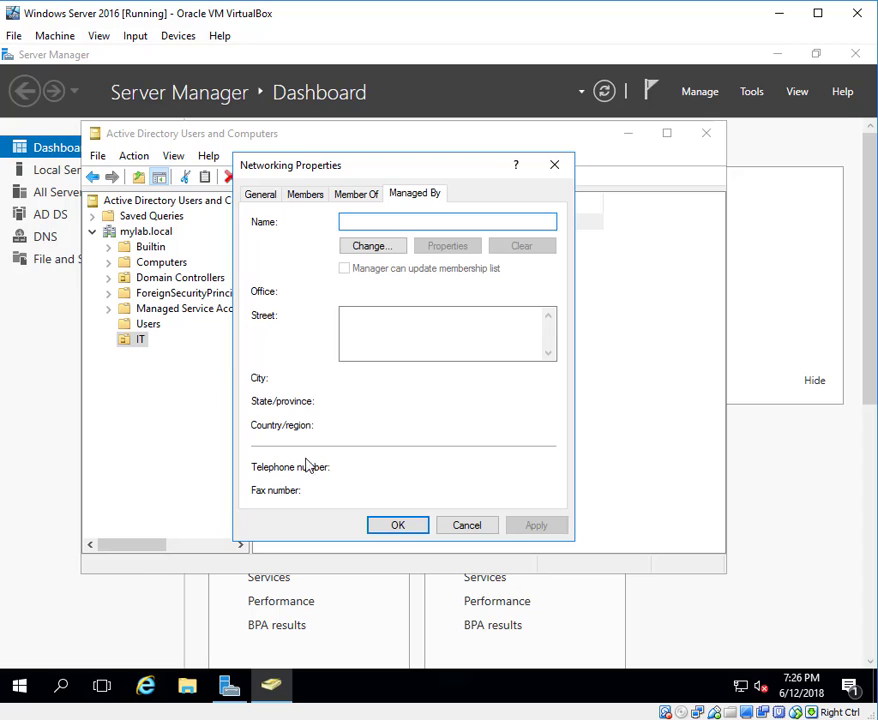
{"action": "left_click", "coordinate": [419, 527]}
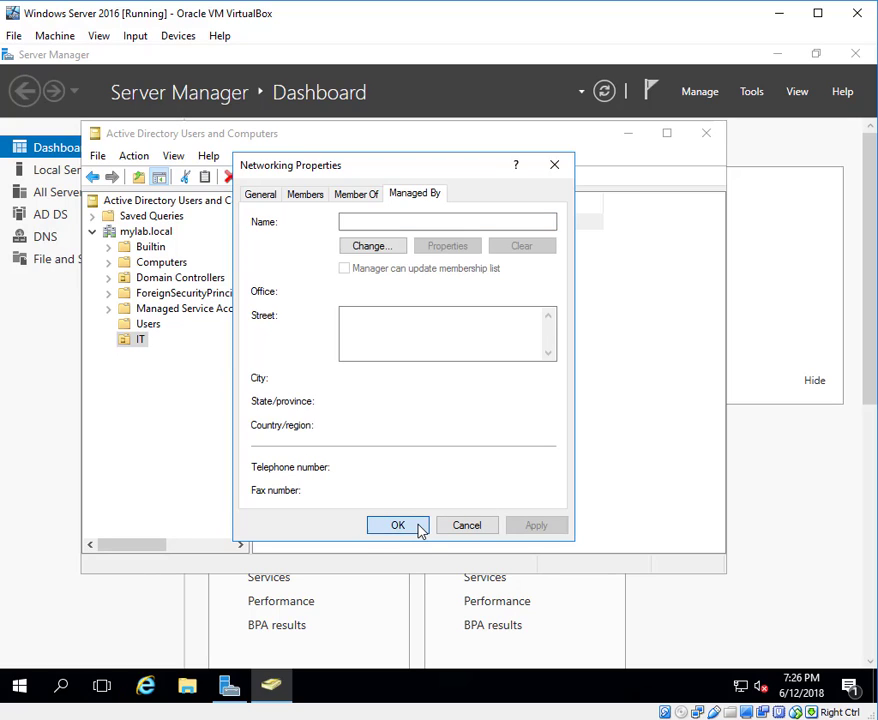
{"action": "left_click", "coordinate": [466, 526]}
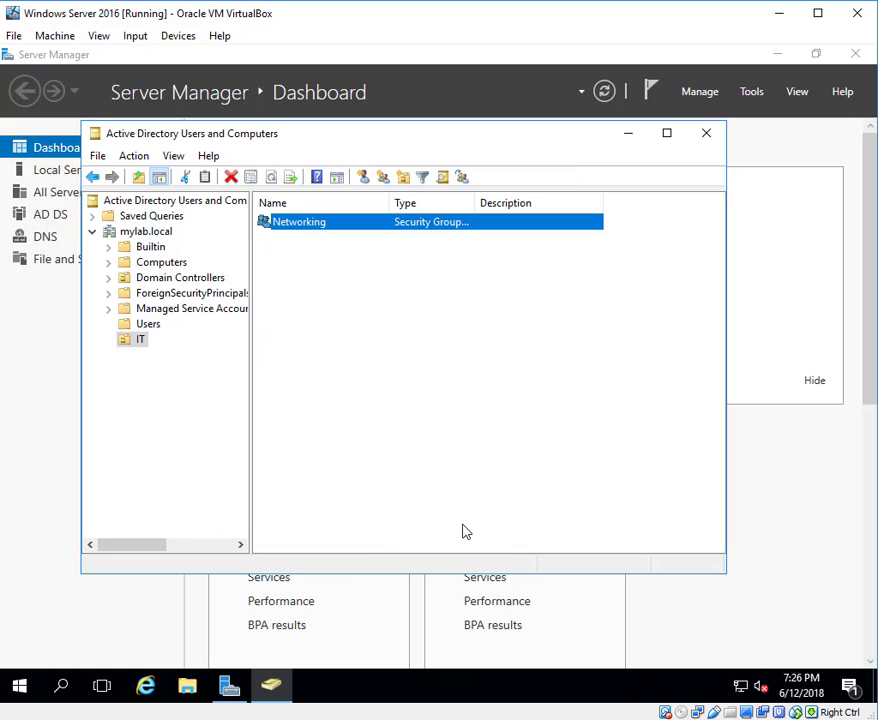
{"action": "left_click", "coordinate": [319, 310]}
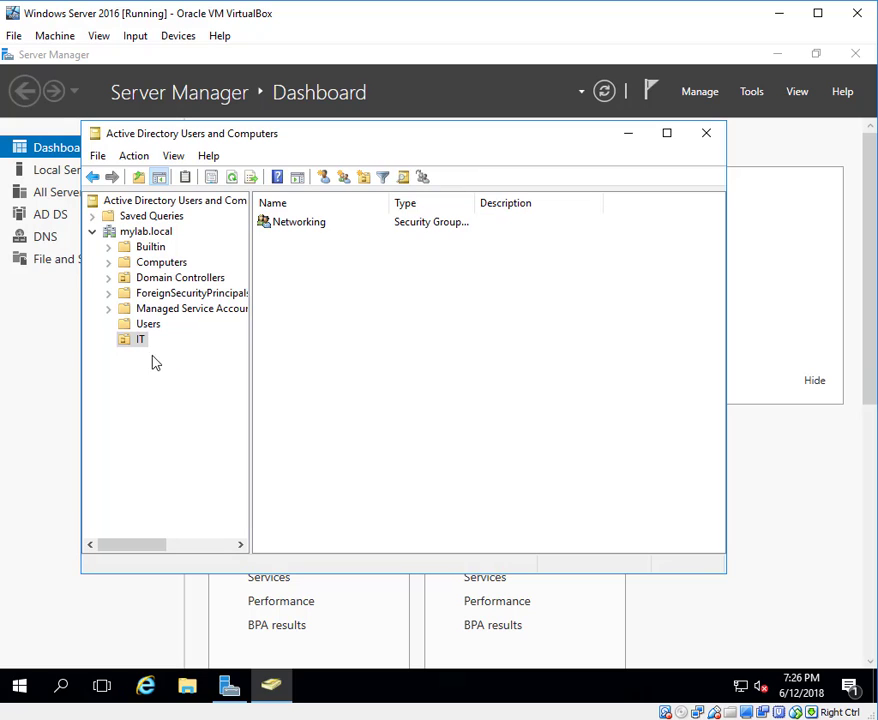
Create a Finance OU under mylab.local without accidental-deletion protection.
{"action": "right_click", "coordinate": [145, 231]}
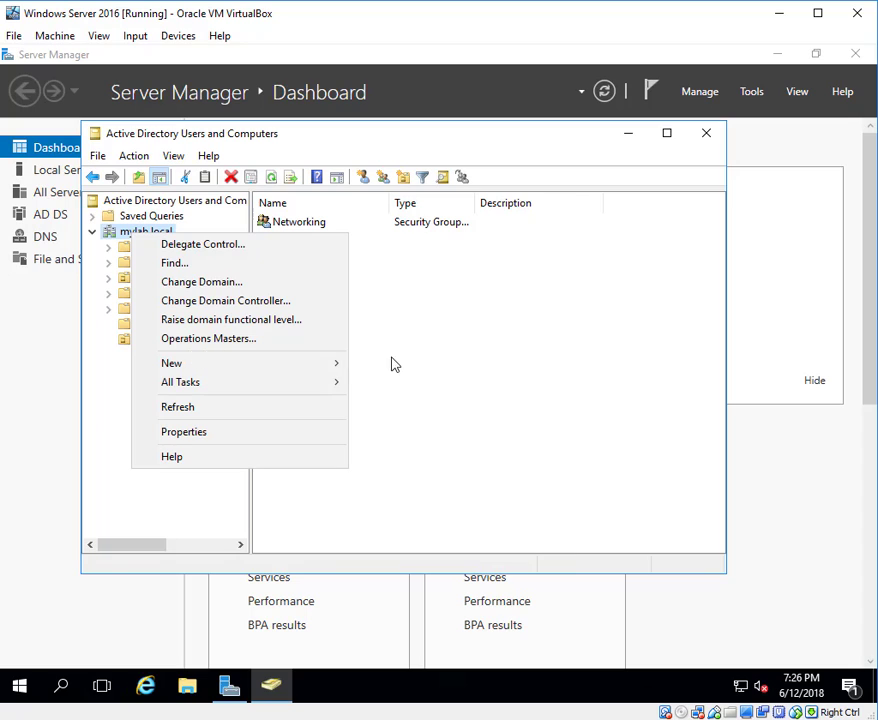
{"action": "mouse_move", "coordinate": [304, 363]}
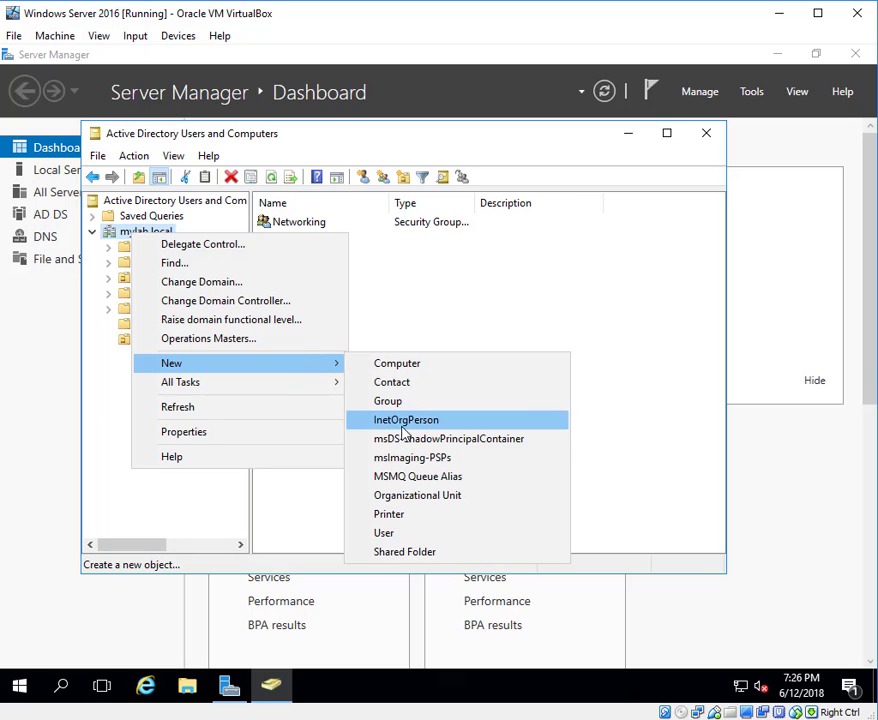
{"action": "left_click", "coordinate": [410, 497]}
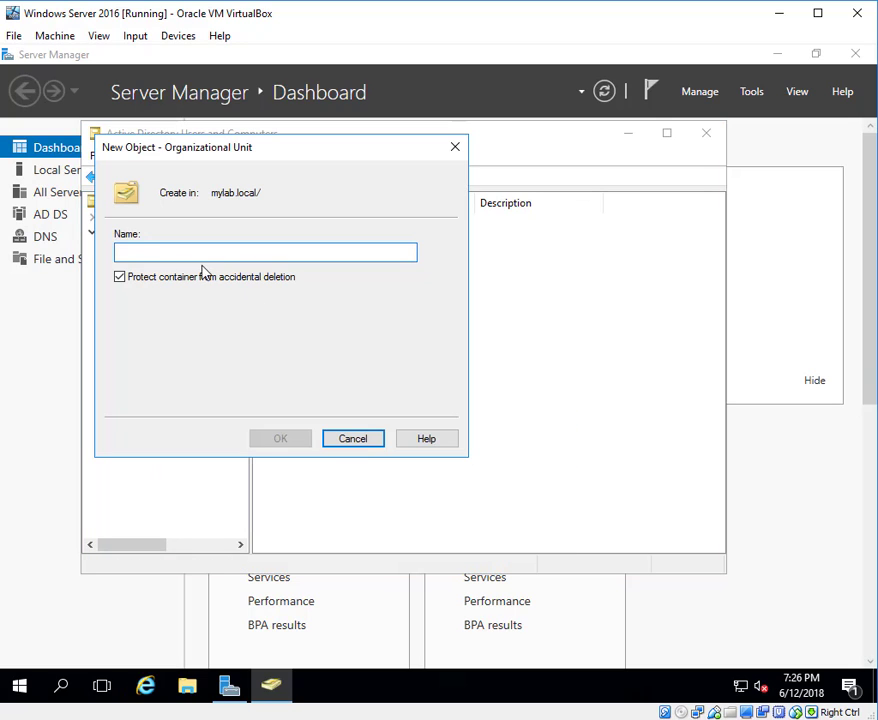
{"action": "left_click_drag", "start_coordinate": [268, 147], "coordinate": [476, 214]}
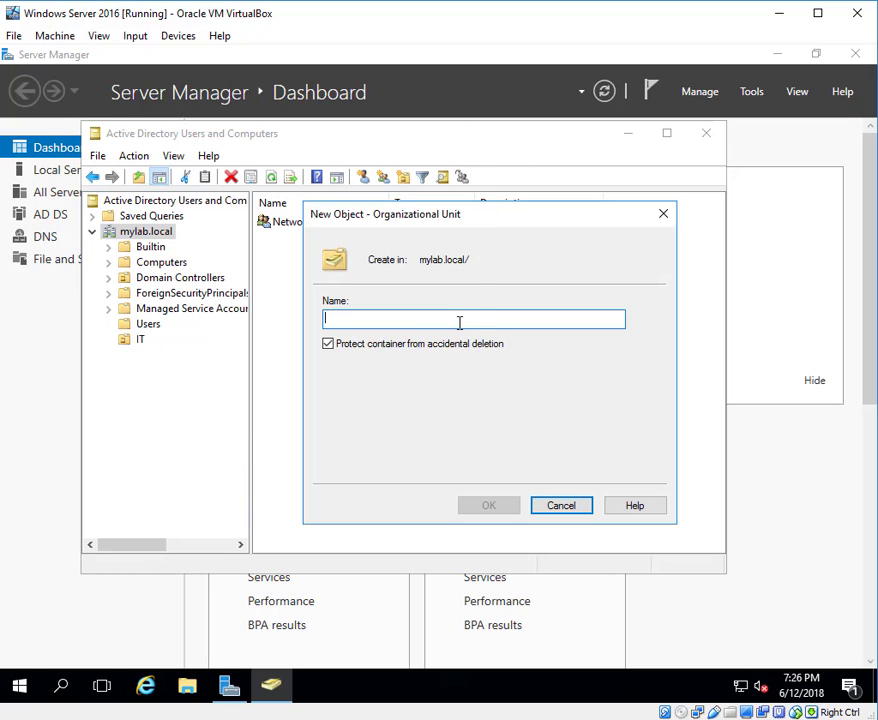
{"action": "type", "text": "Finance"}
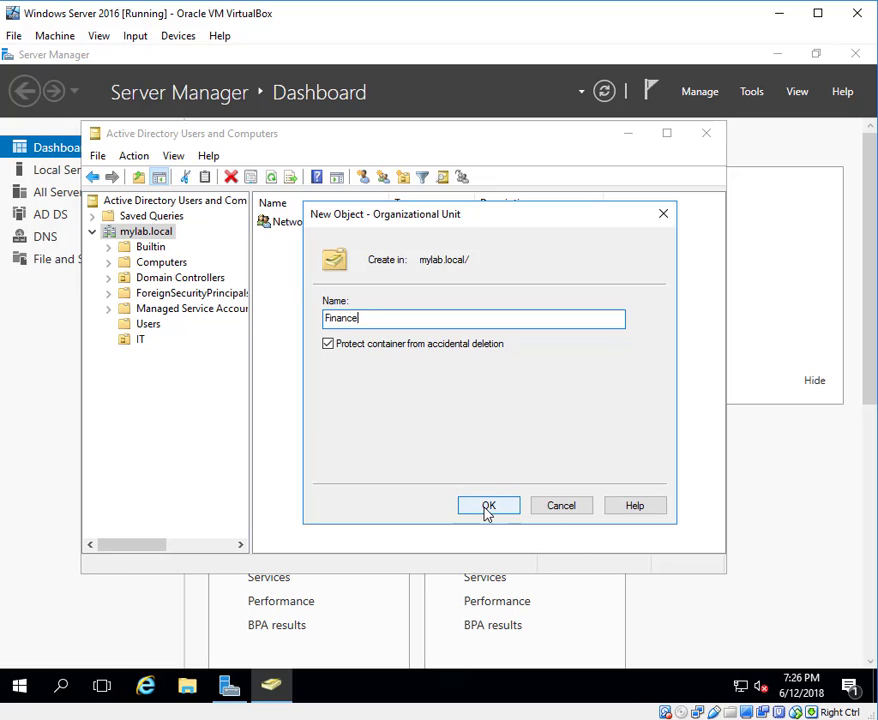
{"action": "left_click", "coordinate": [328, 344]}
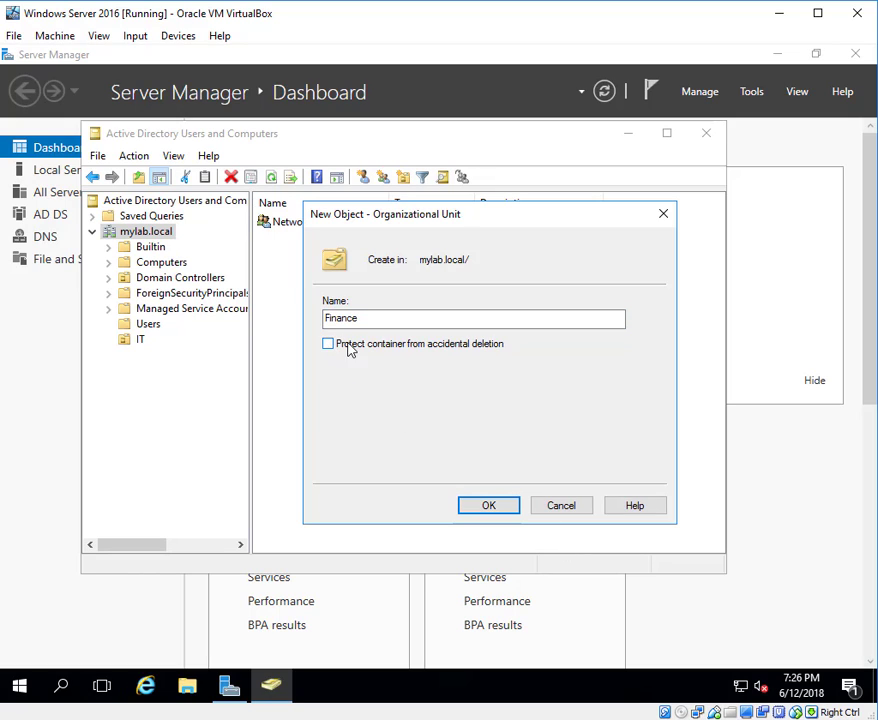
{"action": "left_click", "coordinate": [490, 505]}
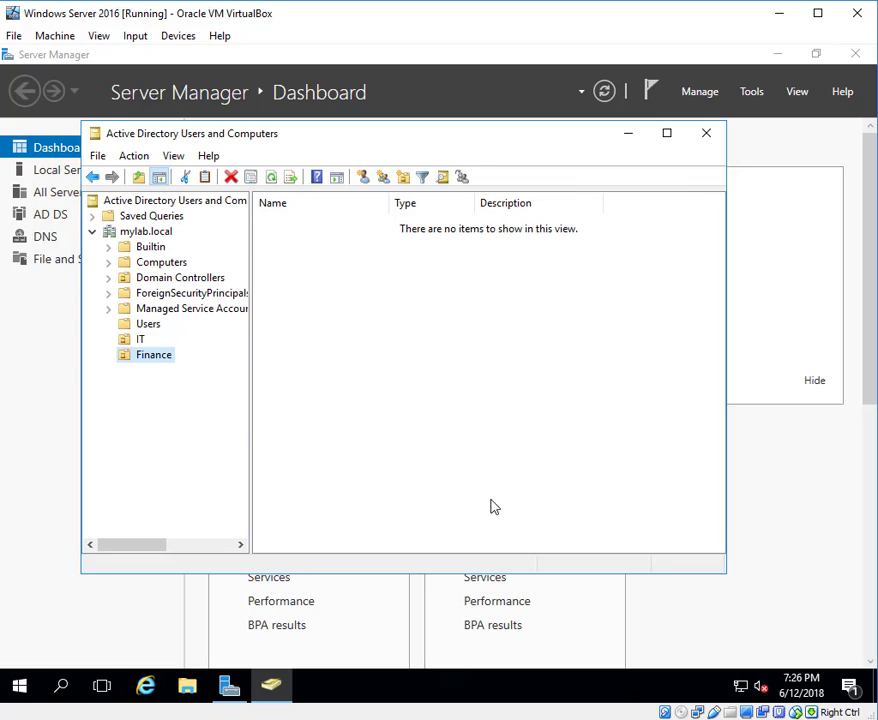
Add a Global Security group named Accounting to Finance, then return to the IT OU.
{"action": "right_click", "coordinate": [165, 363]}
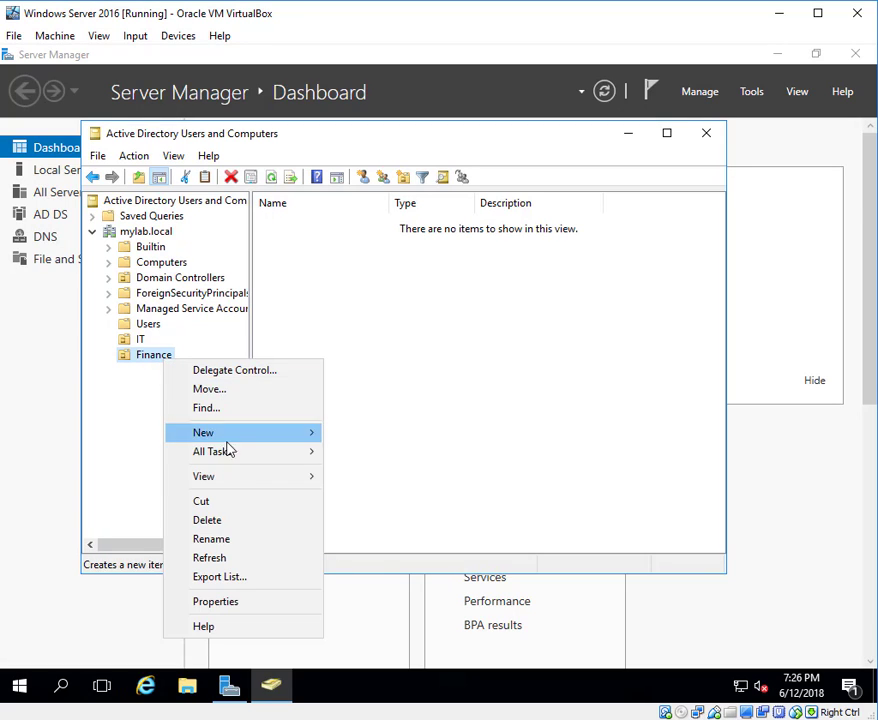
{"action": "mouse_move", "coordinate": [294, 436]}
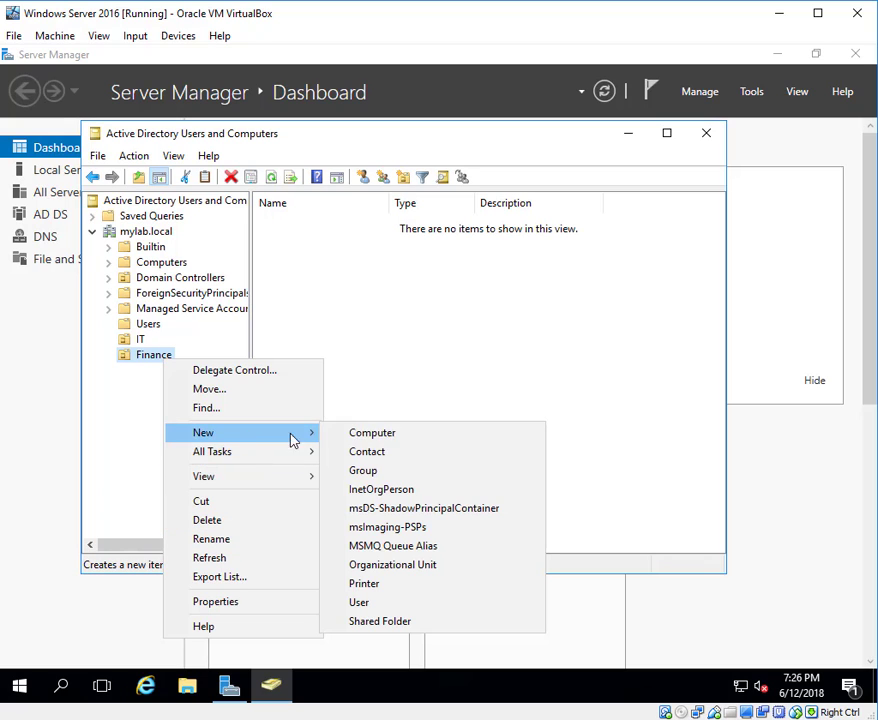
{"action": "left_click", "coordinate": [386, 472]}
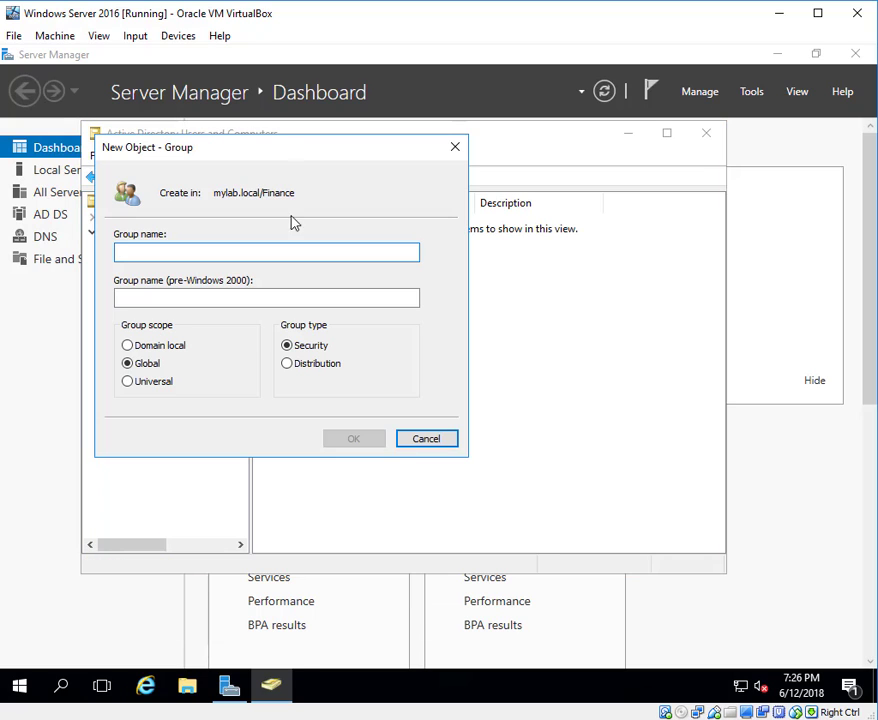
{"action": "left_click_drag", "start_coordinate": [274, 148], "coordinate": [559, 178]}
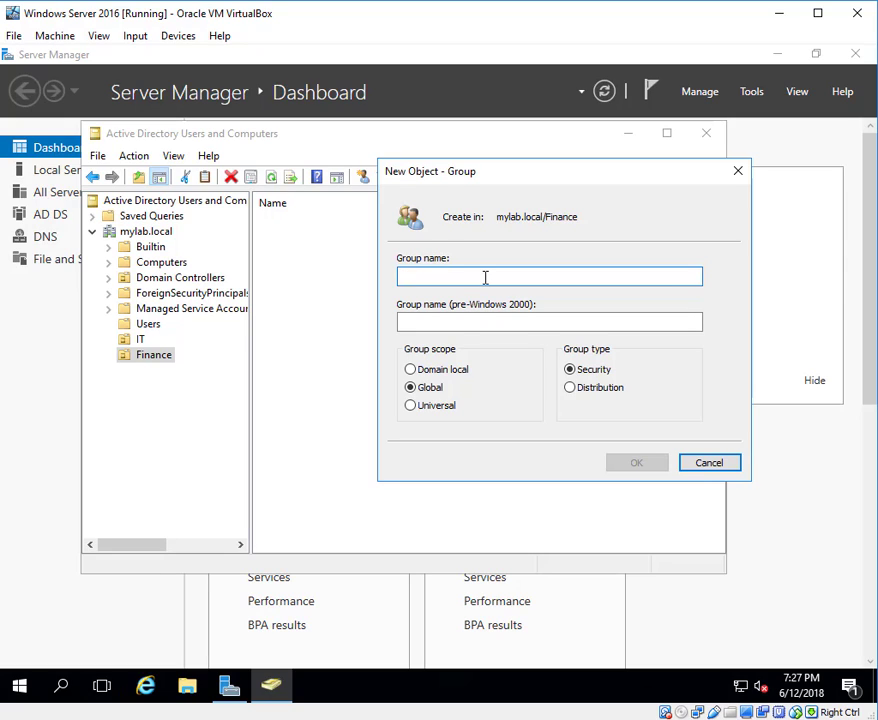
{"action": "type", "text": "Acco"}
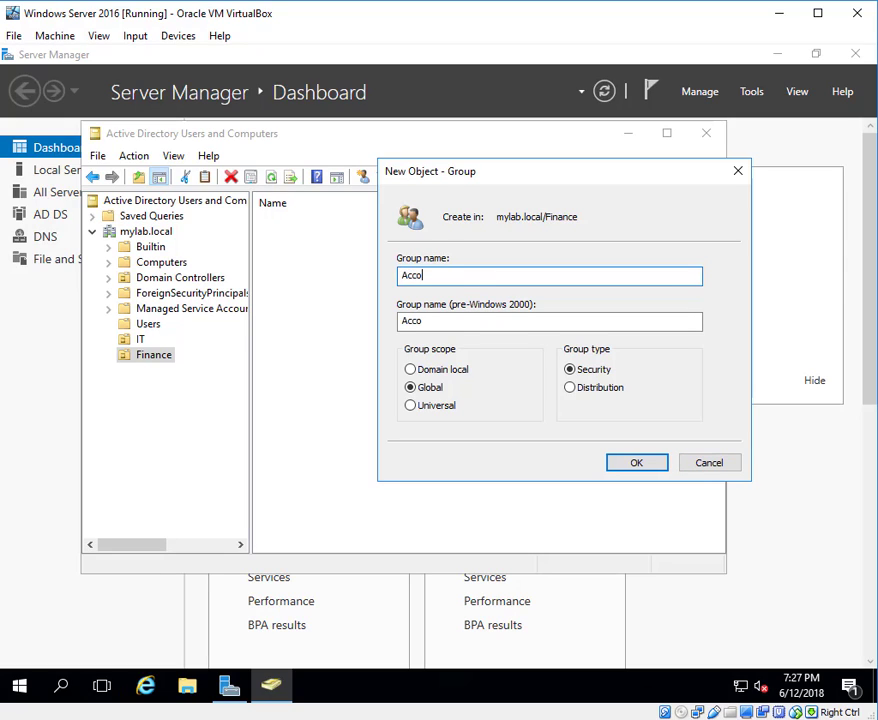
{"action": "type", "text": "unting"}
{"action": "left_click_drag", "start_coordinate": [513, 183], "coordinate": [518, 216]}
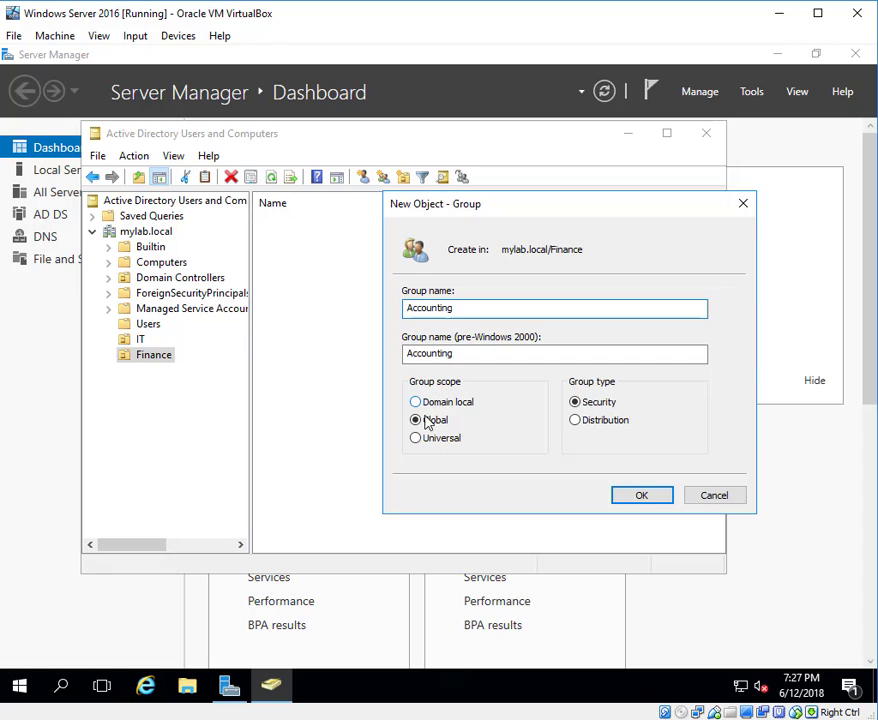
{"action": "left_click", "coordinate": [643, 496]}
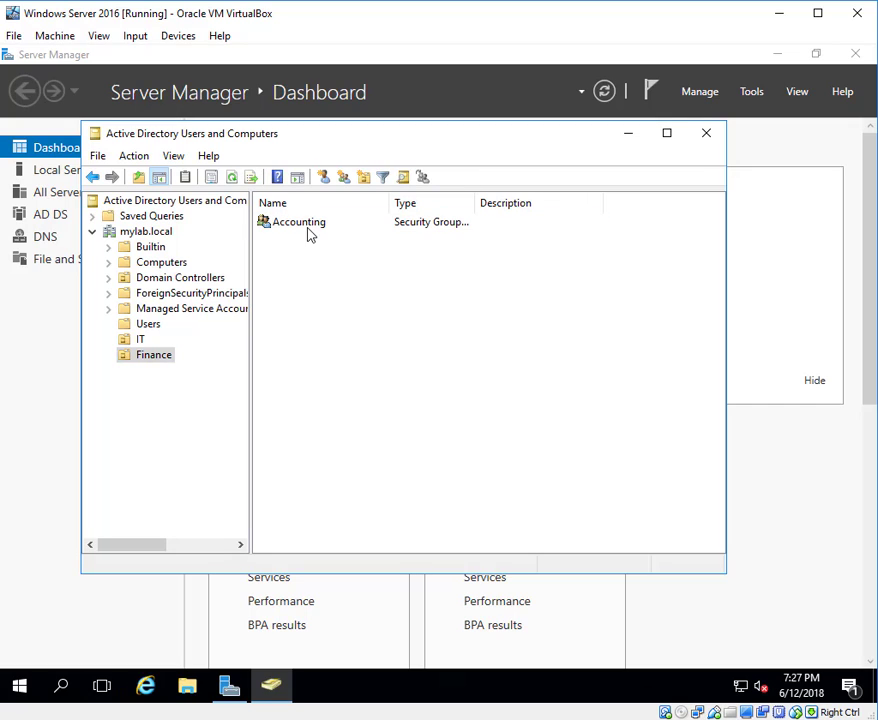
{"action": "left_click", "coordinate": [140, 341]}
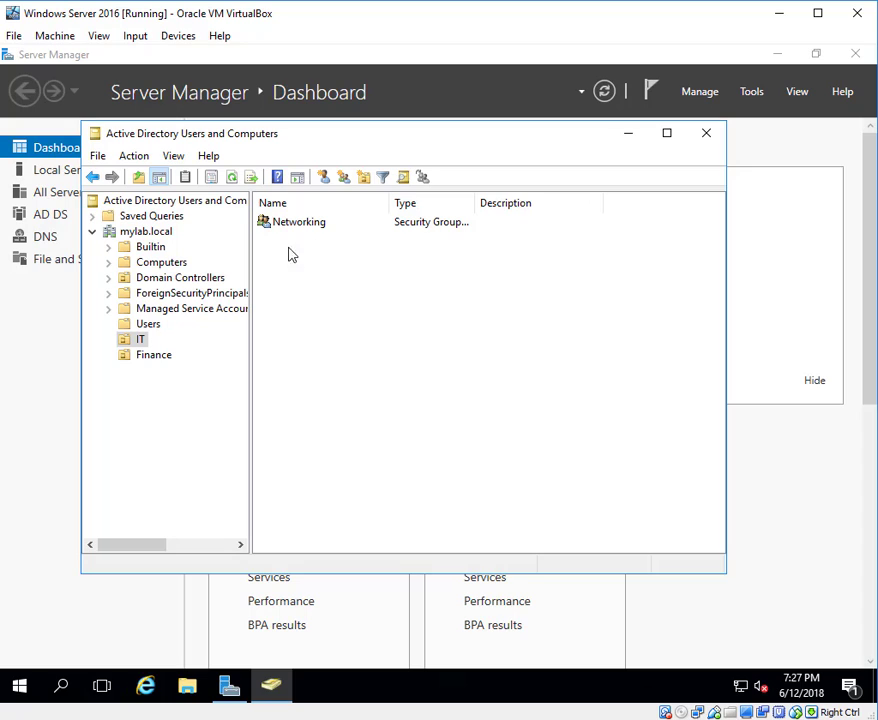
Create a Global Security group named System Administration in the IT OU.
{"action": "right_click", "coordinate": [140, 340]}
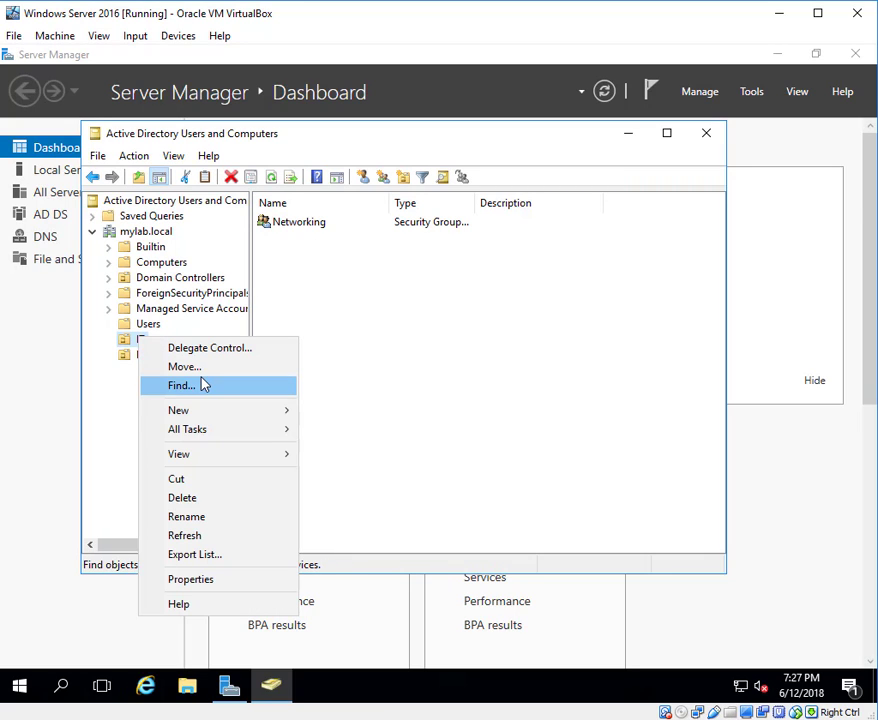
{"action": "mouse_move", "coordinate": [231, 412]}
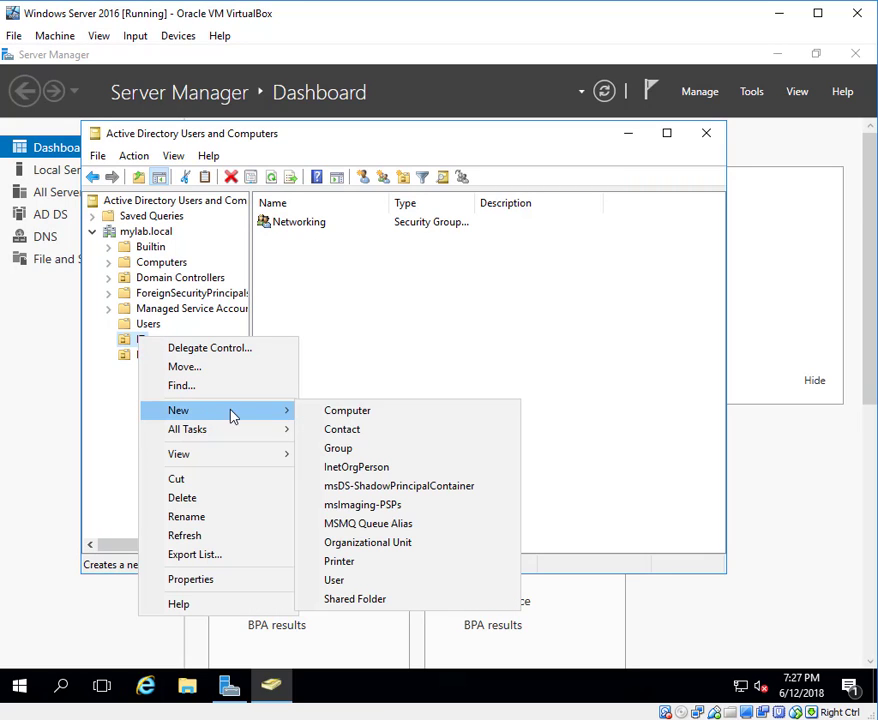
{"action": "left_click", "coordinate": [363, 451]}
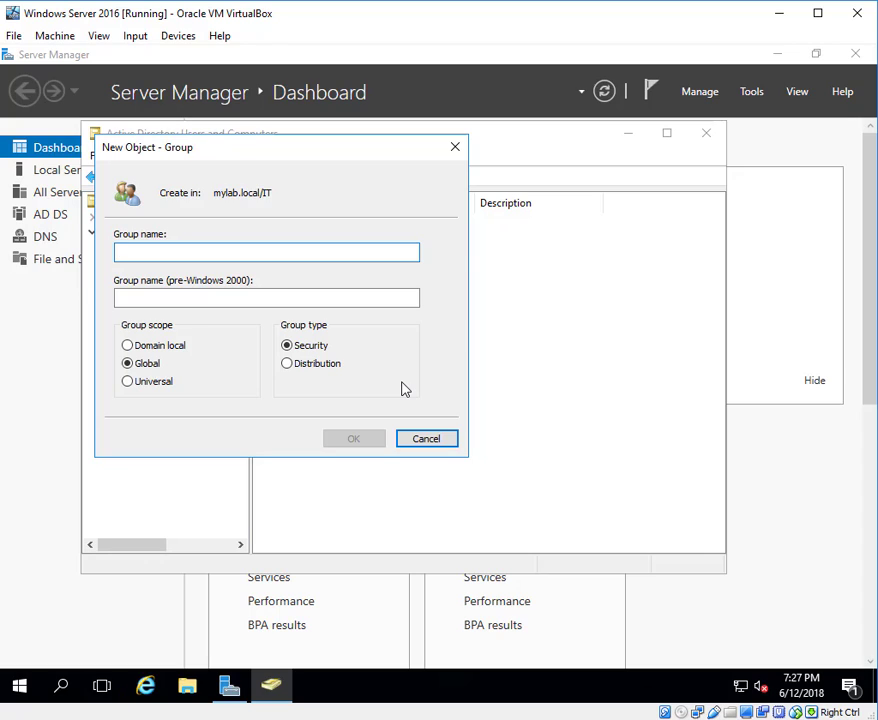
{"action": "type", "text": "System"}
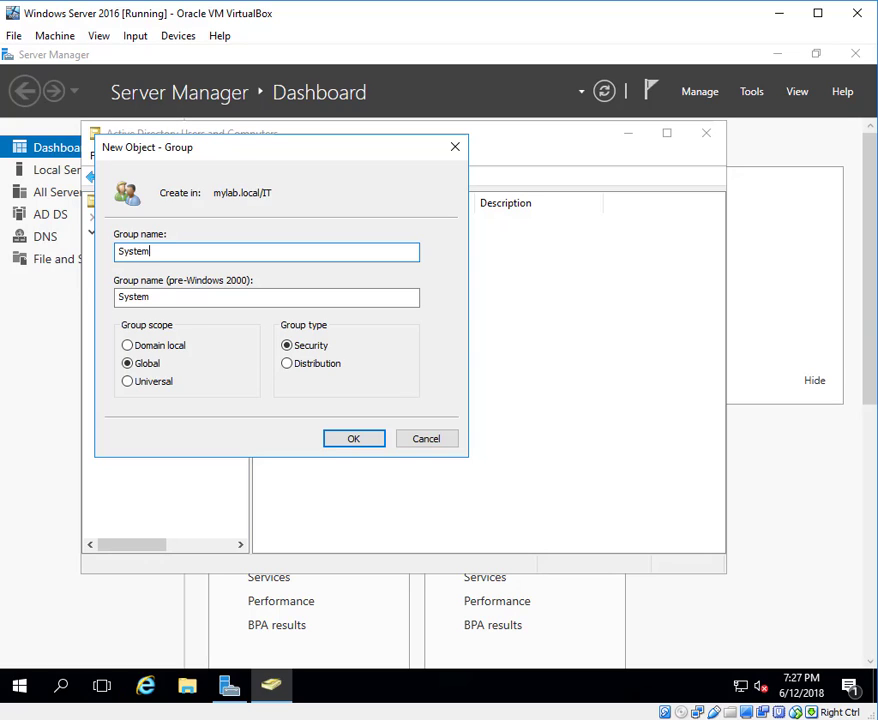
{"action": "type", "text": " Administration"}
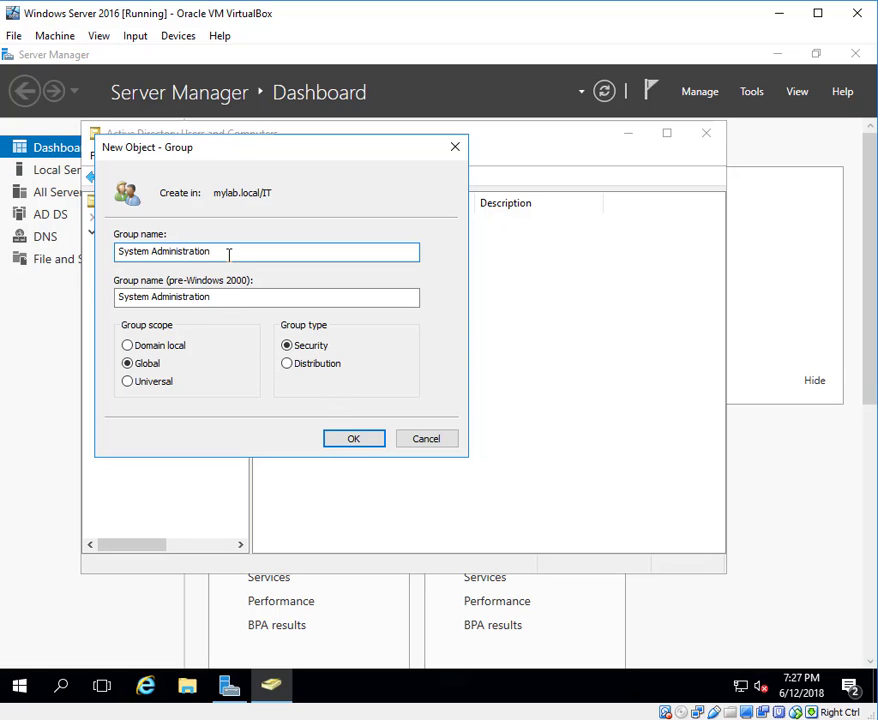
{"action": "left_click", "coordinate": [353, 440]}
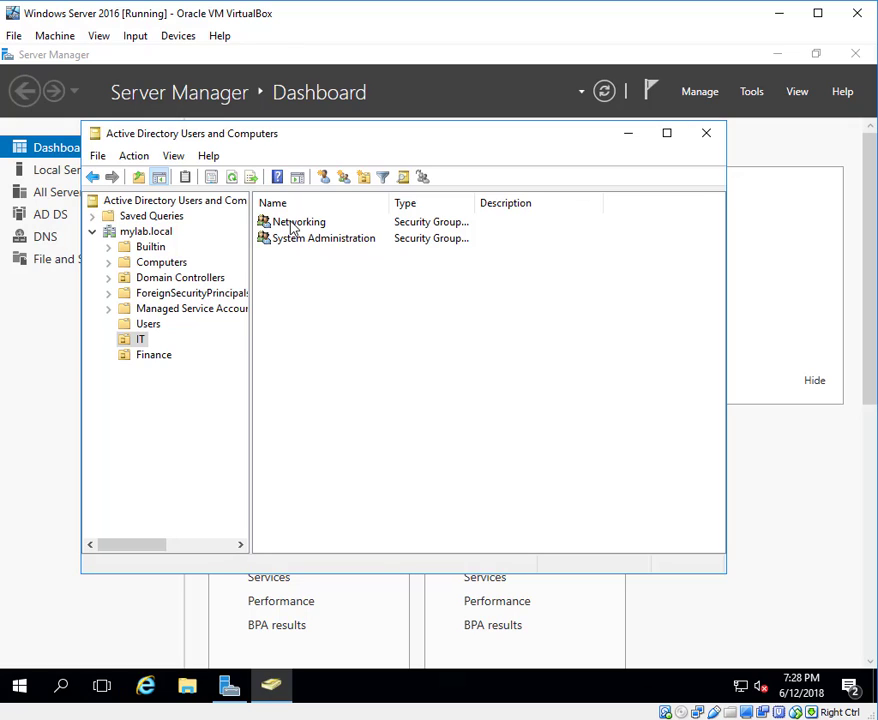
Start a new user in IT, entering the first name, last name and logon name.
{"action": "right_click", "coordinate": [142, 343]}
{"action": "mouse_move", "coordinate": [210, 411]}
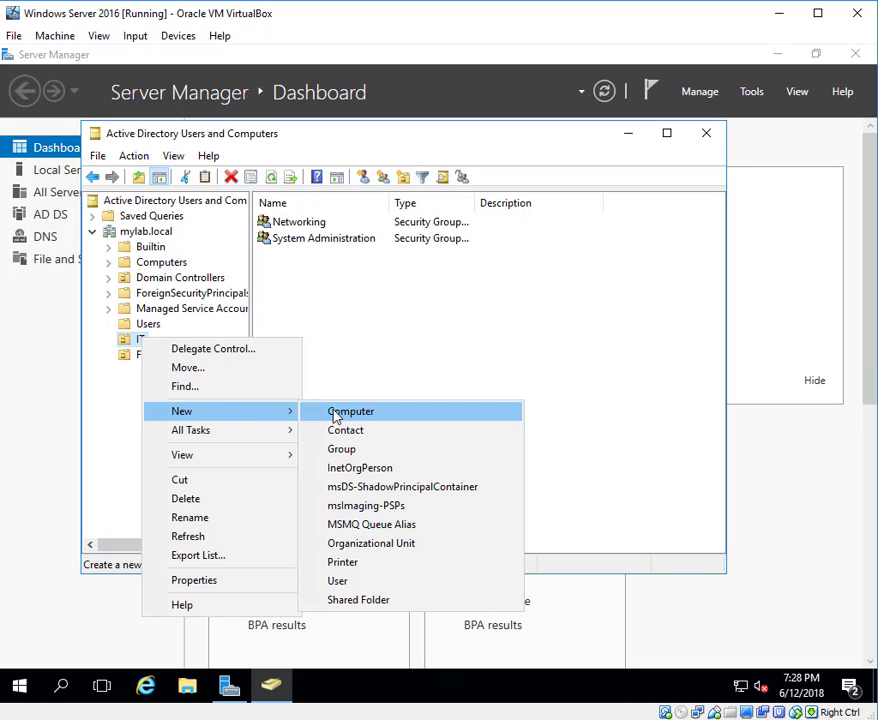
{"action": "left_click", "coordinate": [351, 590]}
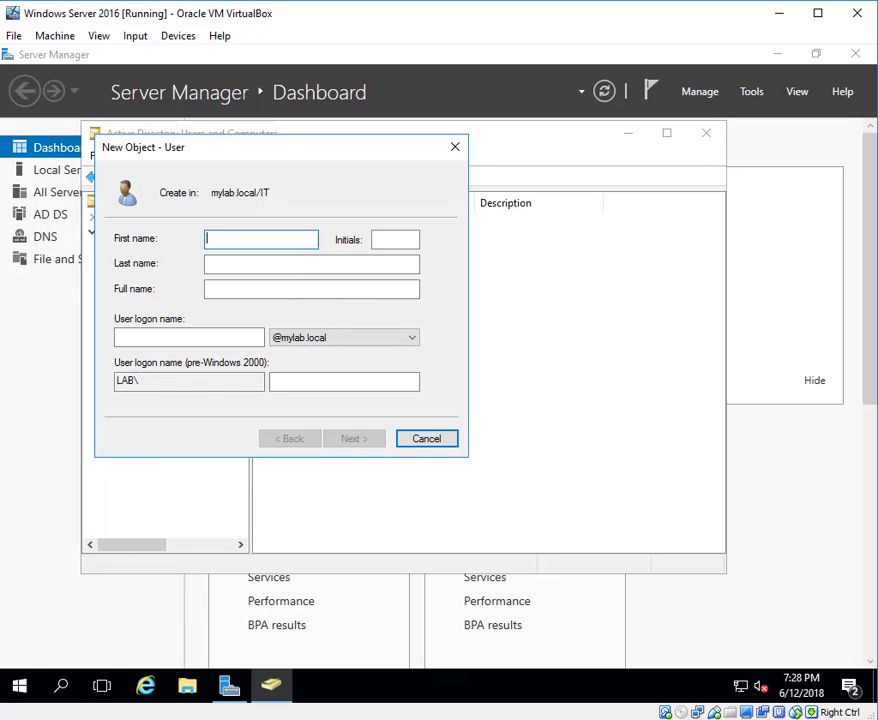
{"action": "left_click_drag", "start_coordinate": [270, 147], "coordinate": [608, 237]}
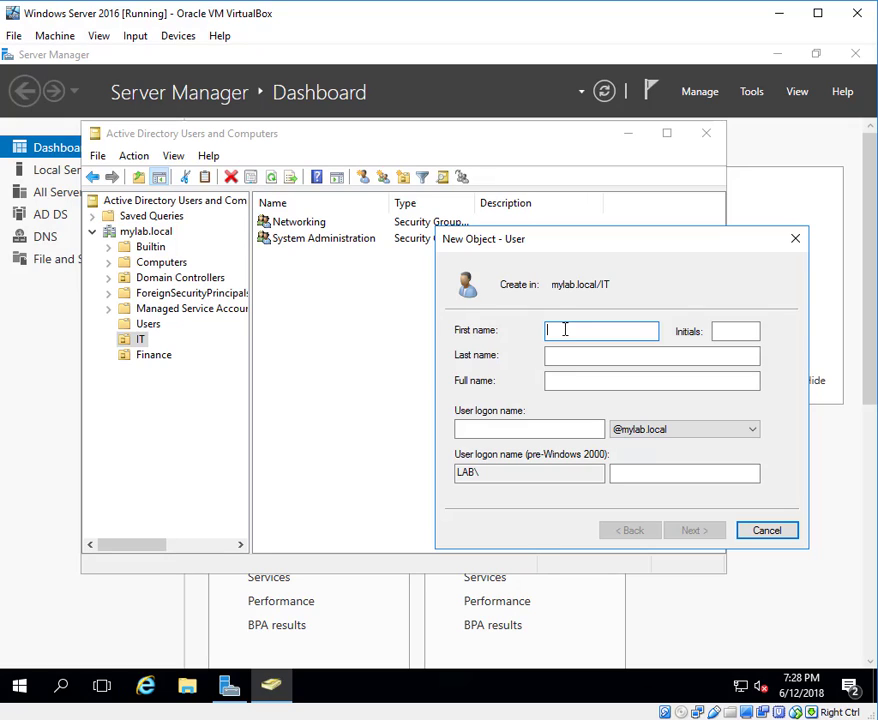
{"action": "type", "text": "Tom"}
{"action": "key", "text": "Tab"}
{"action": "key", "text": "Tab"}
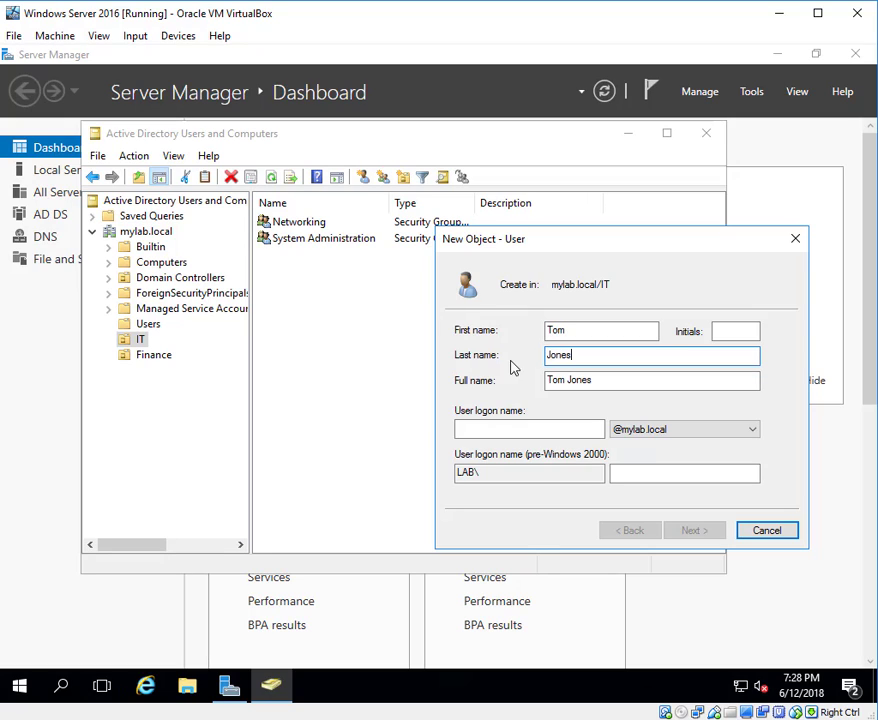
{"action": "left_click", "coordinate": [490, 429]}
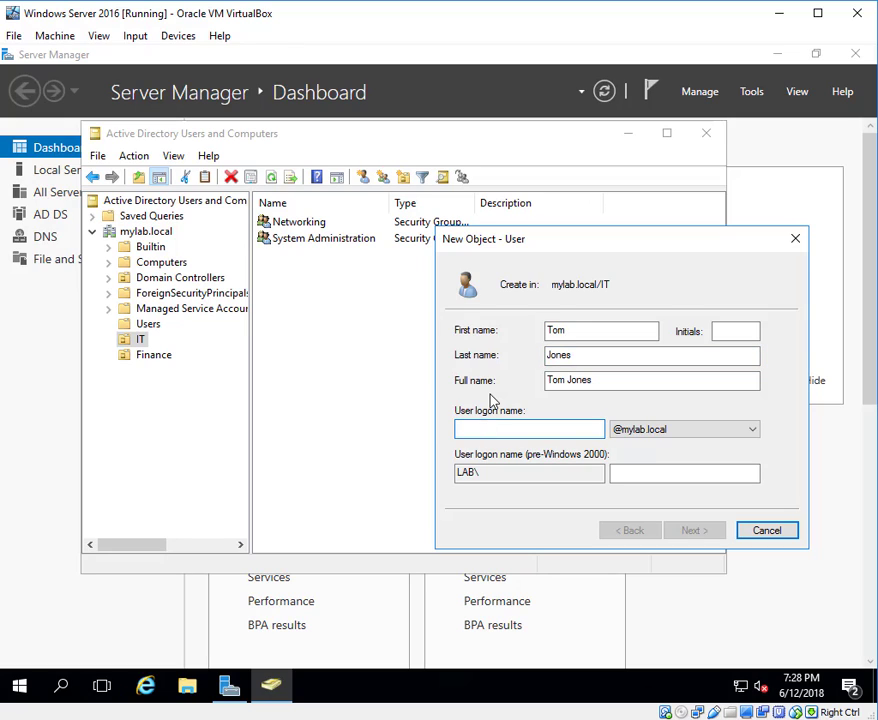
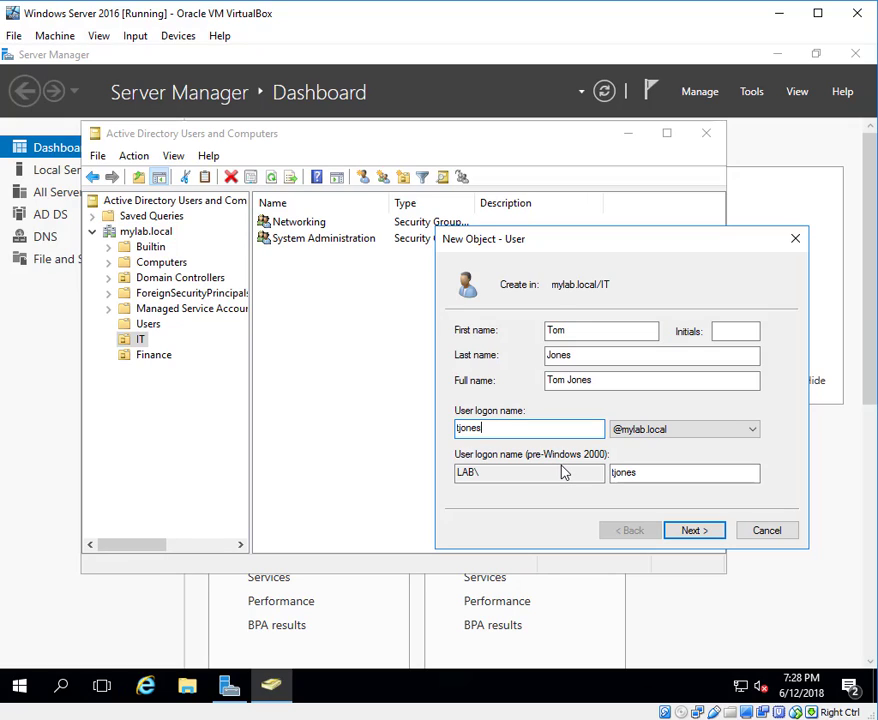
{"action": "left_click", "coordinate": [696, 529]}
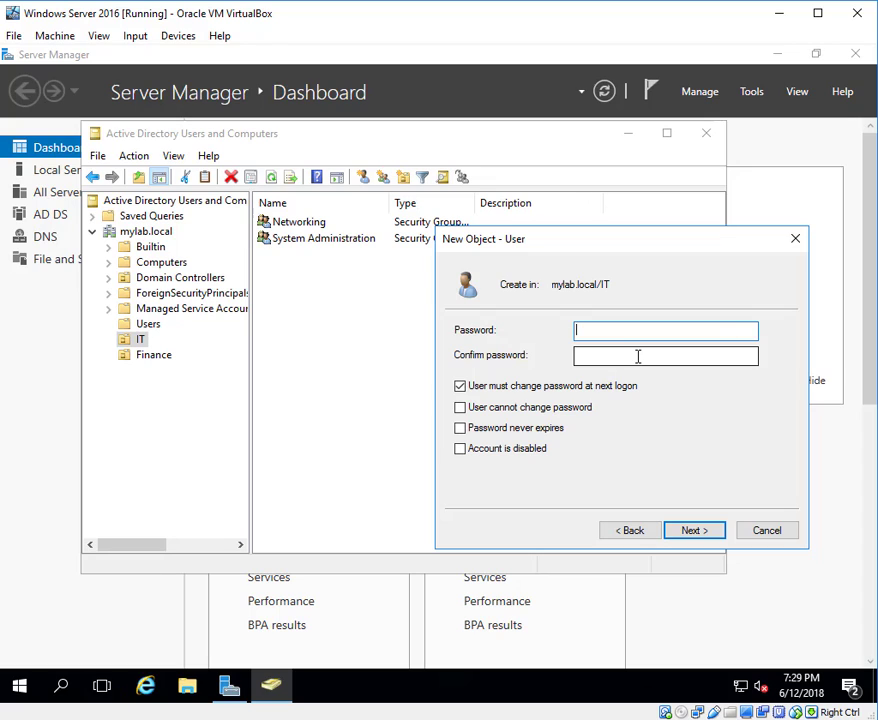
Keep the account enabled, set Password never expires, and enter and confirm the password.
{"action": "left_click_drag", "start_coordinate": [664, 239], "coordinate": [645, 217]}
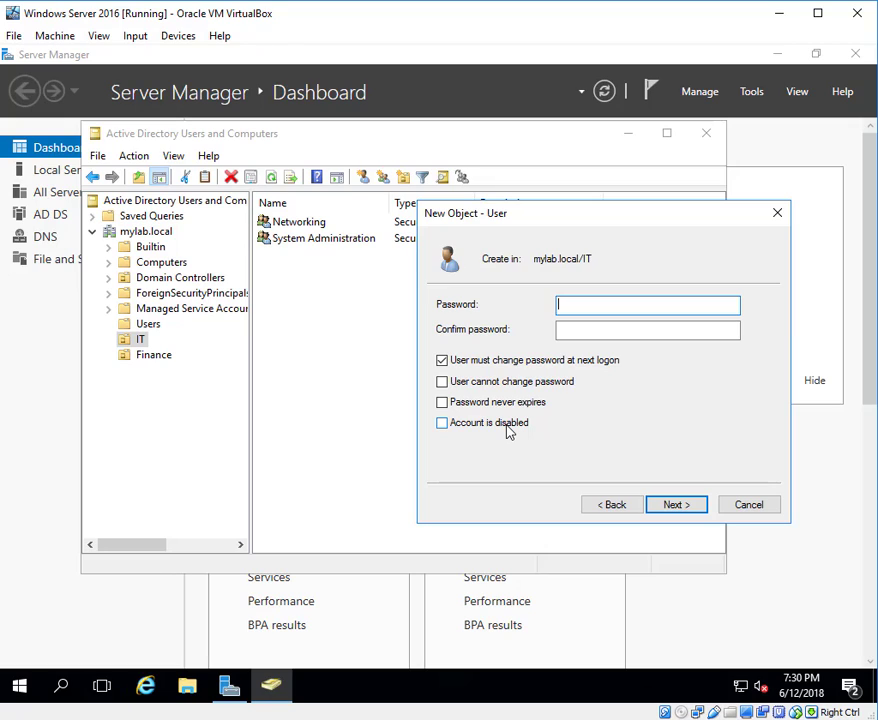
{"action": "left_click", "coordinate": [442, 424]}
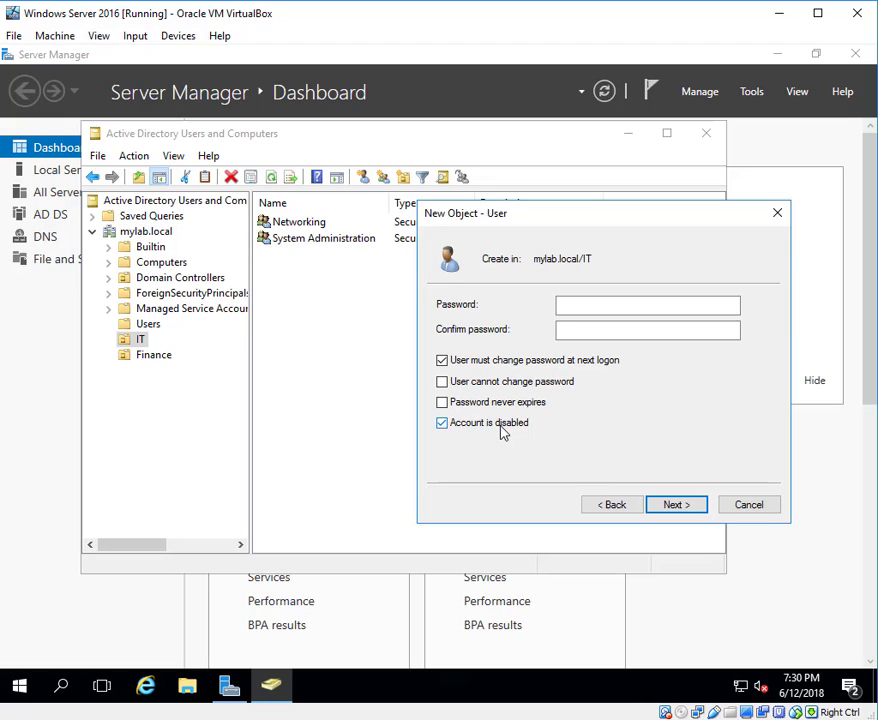
{"action": "left_click", "coordinate": [443, 424]}
{"action": "left_click", "coordinate": [442, 403]}
{"action": "left_click", "coordinate": [588, 430]}
{"action": "left_click", "coordinate": [586, 307]}
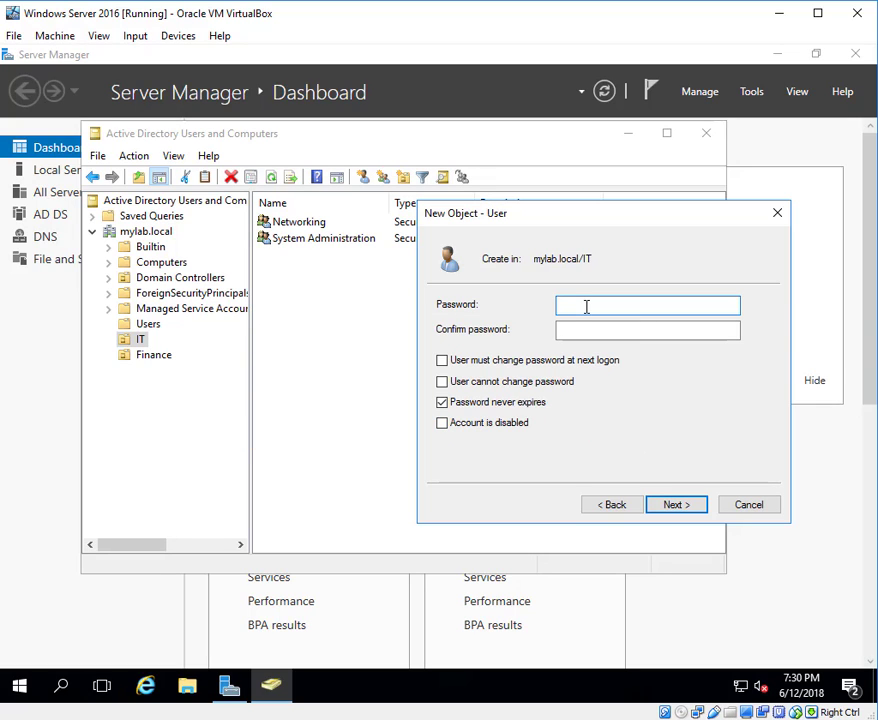
{"action": "type", "text": "P@ssw0••••••••"}
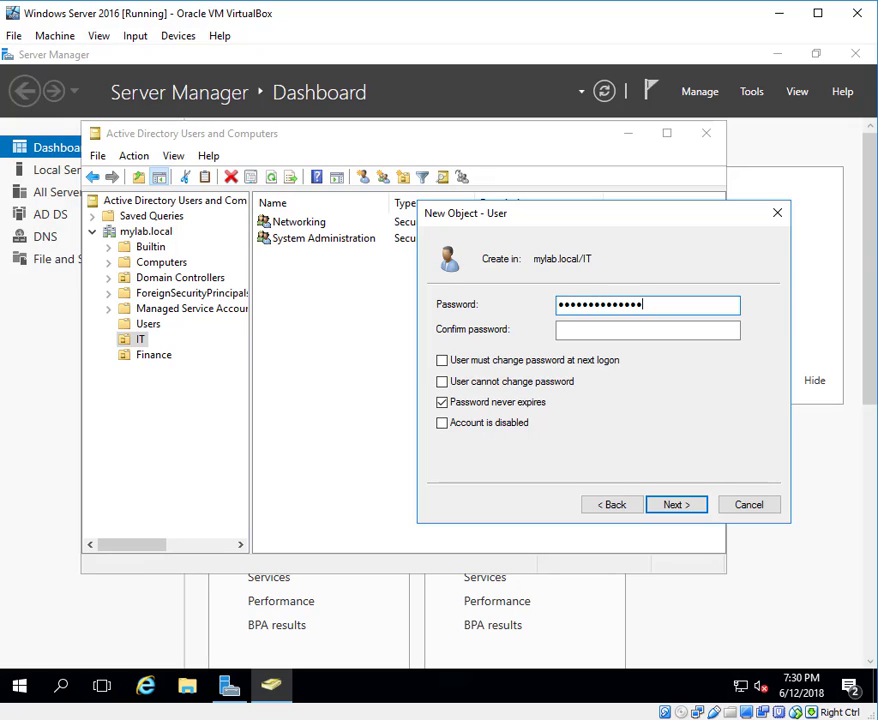
{"action": "type", "text": "••"}
{"action": "key", "text": "Tab"}
{"action": "type", "text": "••••••"}
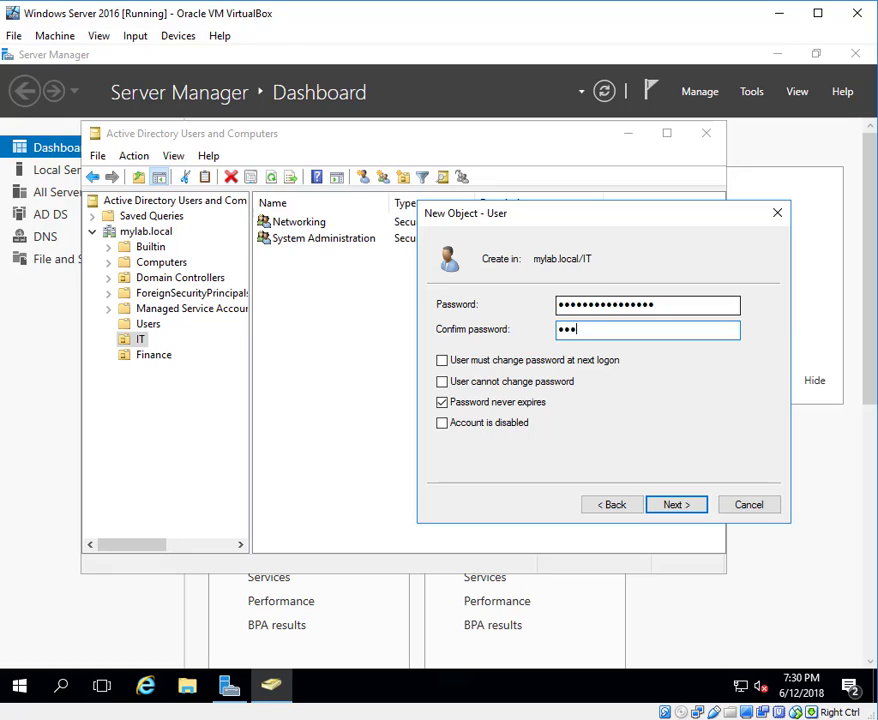
{"action": "type", "text": "••••••••"}
{"action": "left_click", "coordinate": [696, 512]}
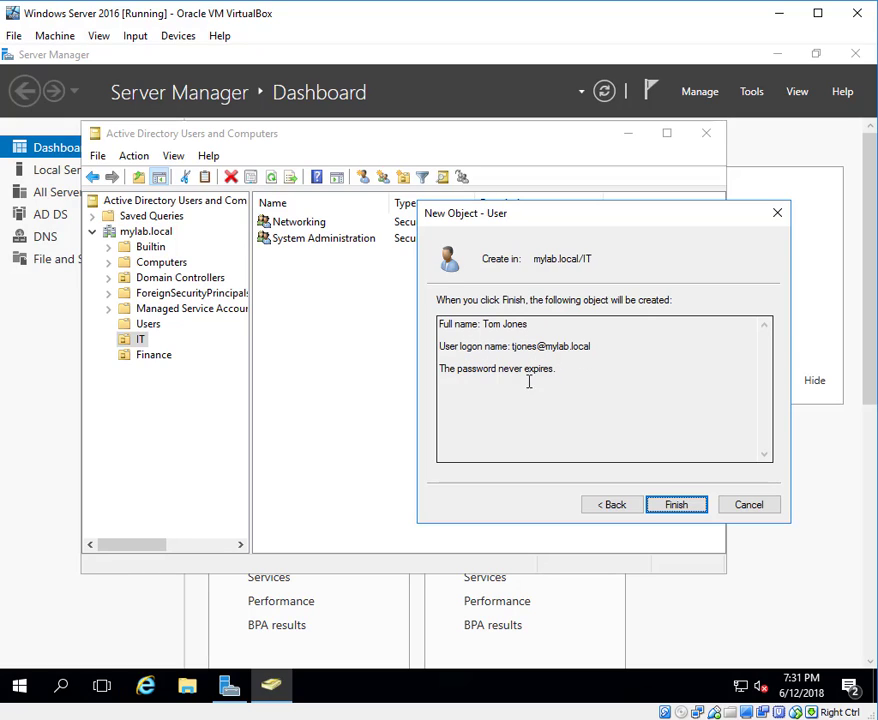
Finish the wizard so the new user is listed in IT beside Networking and System Administration.
{"action": "left_click", "coordinate": [675, 512]}
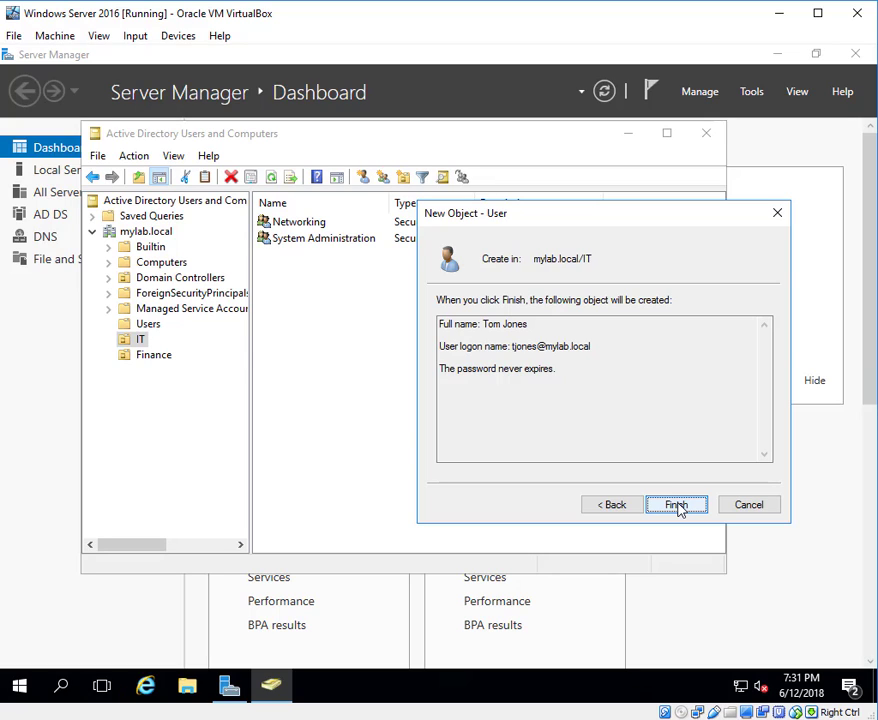
{"action": "left_click", "coordinate": [677, 506]}
{"action": "left_click", "coordinate": [391, 334]}
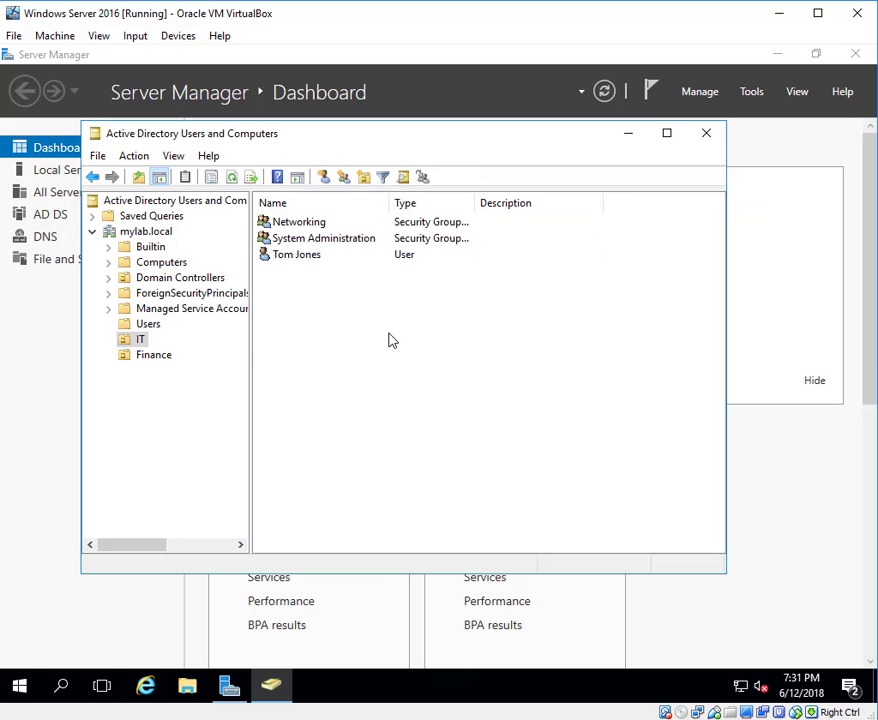
Add the new IT user, resolved by logon name, to Networking's members and save the change.
{"action": "double_click", "coordinate": [297, 228]}
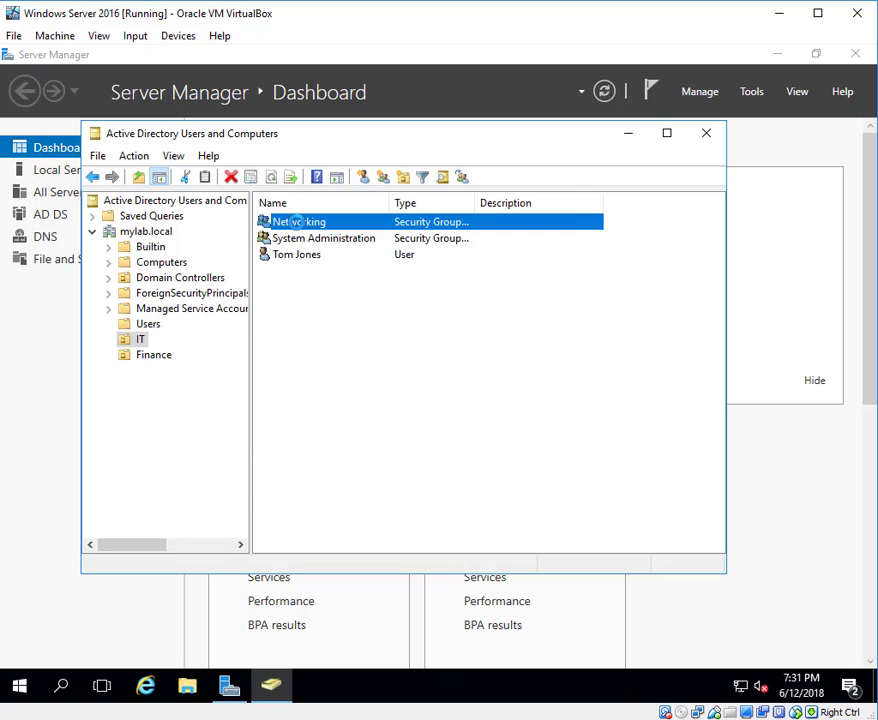
{"action": "left_click", "coordinate": [307, 195]}
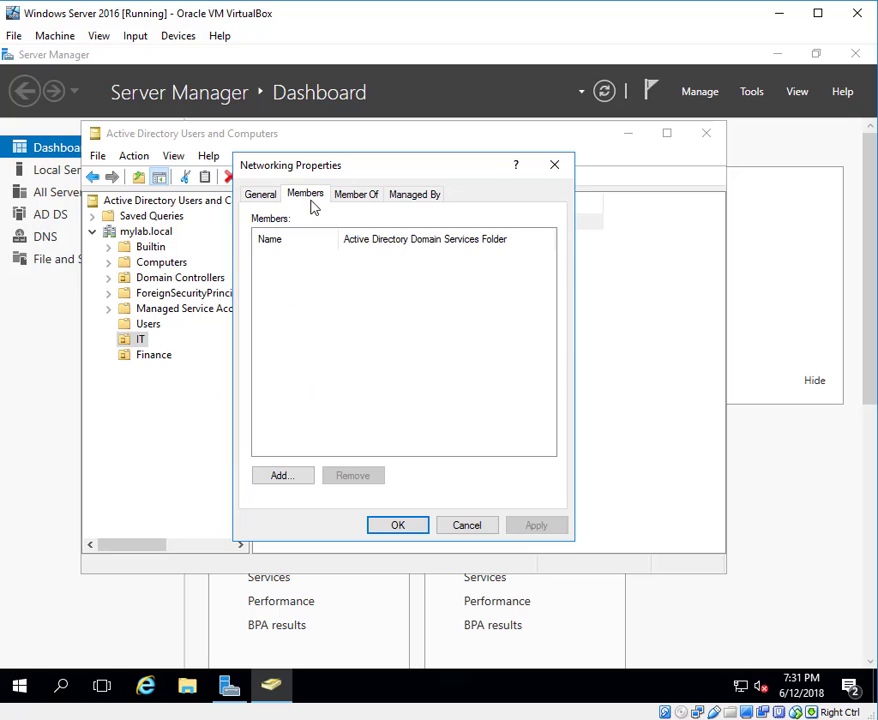
{"action": "left_click_drag", "start_coordinate": [421, 176], "coordinate": [650, 175]}
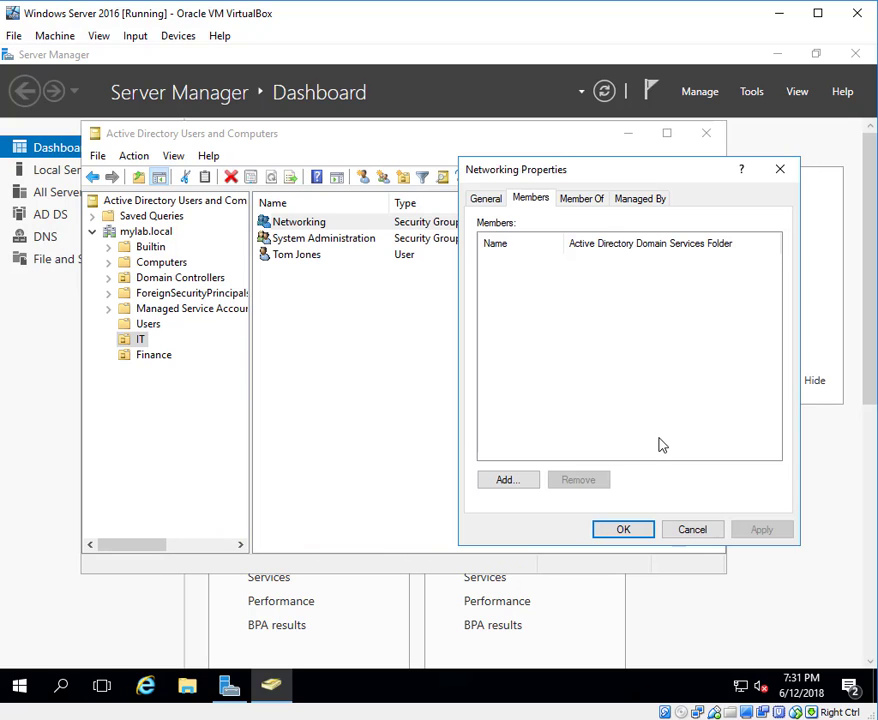
{"action": "left_click", "coordinate": [511, 483]}
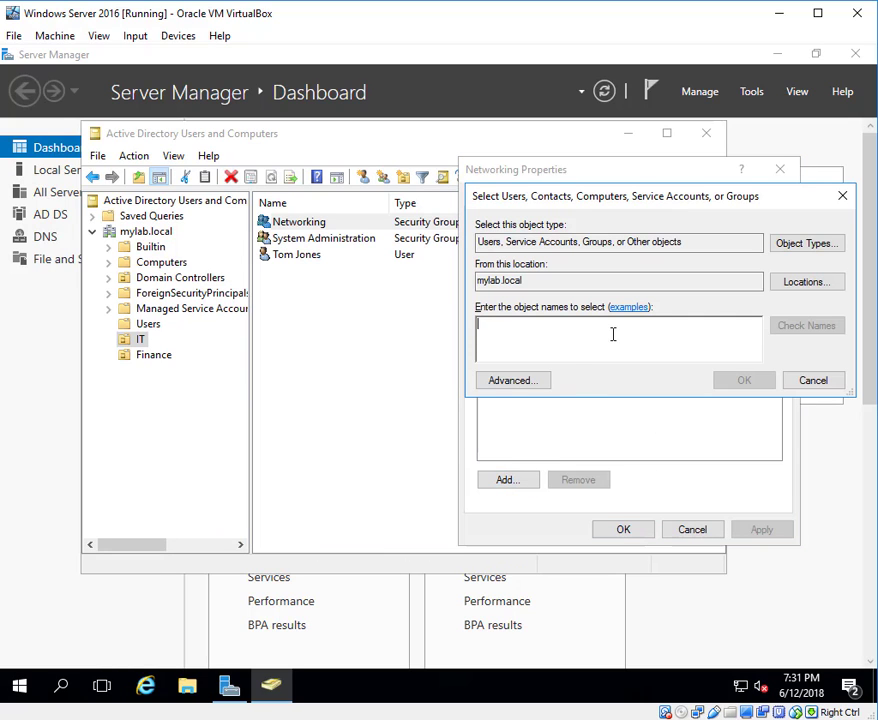
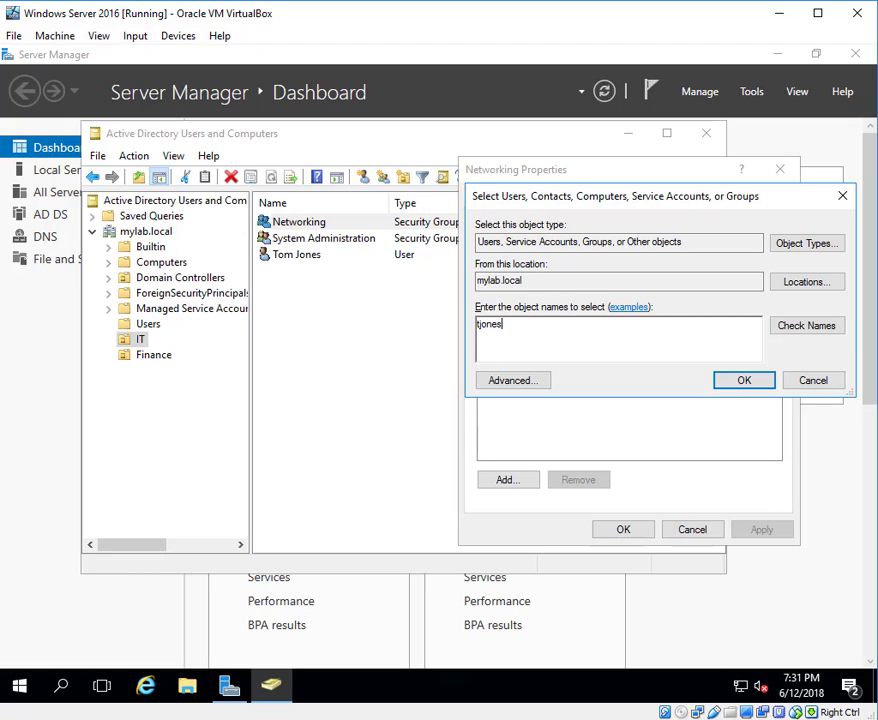
{"action": "left_click", "coordinate": [793, 334]}
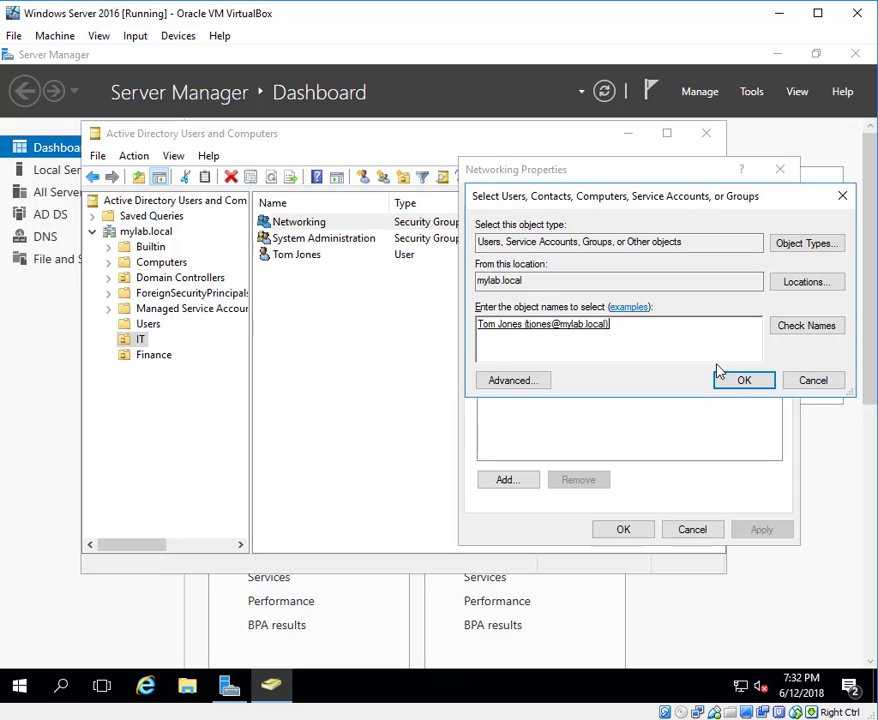
{"action": "left_click", "coordinate": [743, 381]}
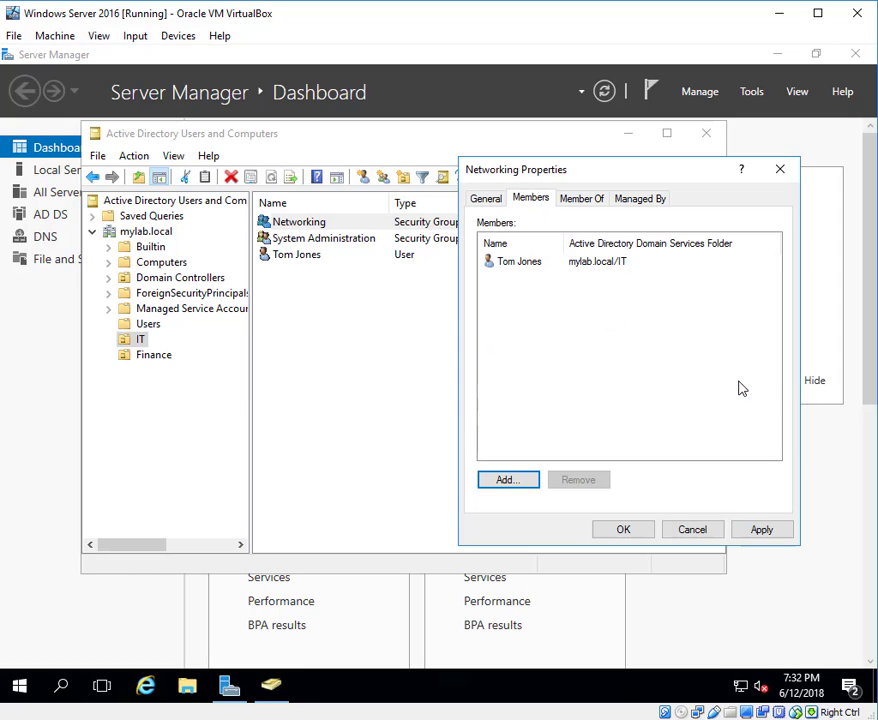
{"action": "left_click", "coordinate": [761, 532]}
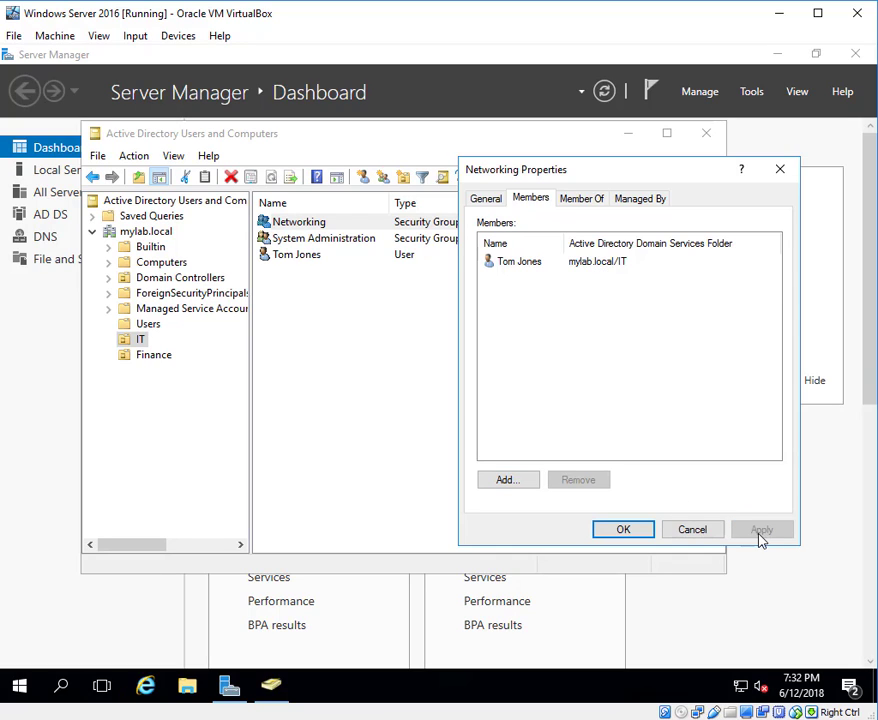
{"action": "left_click", "coordinate": [488, 203]}
{"action": "left_click", "coordinate": [584, 203]}
{"action": "left_click", "coordinate": [535, 204]}
{"action": "left_click", "coordinate": [629, 532]}
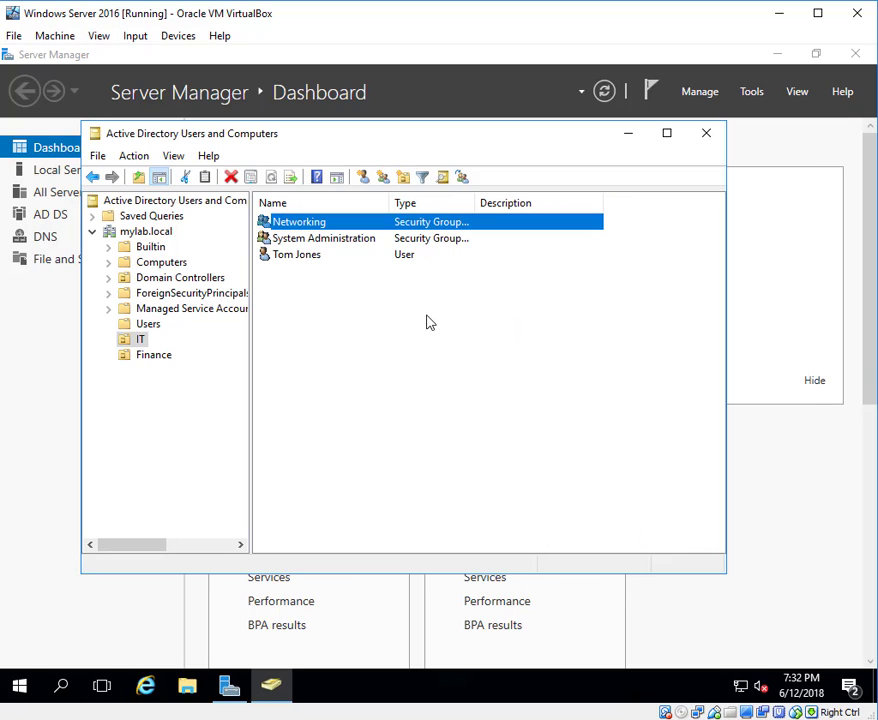
Open the new IT user's properties, check the Address page, then show the Account page.
{"action": "double_click", "coordinate": [308, 254]}
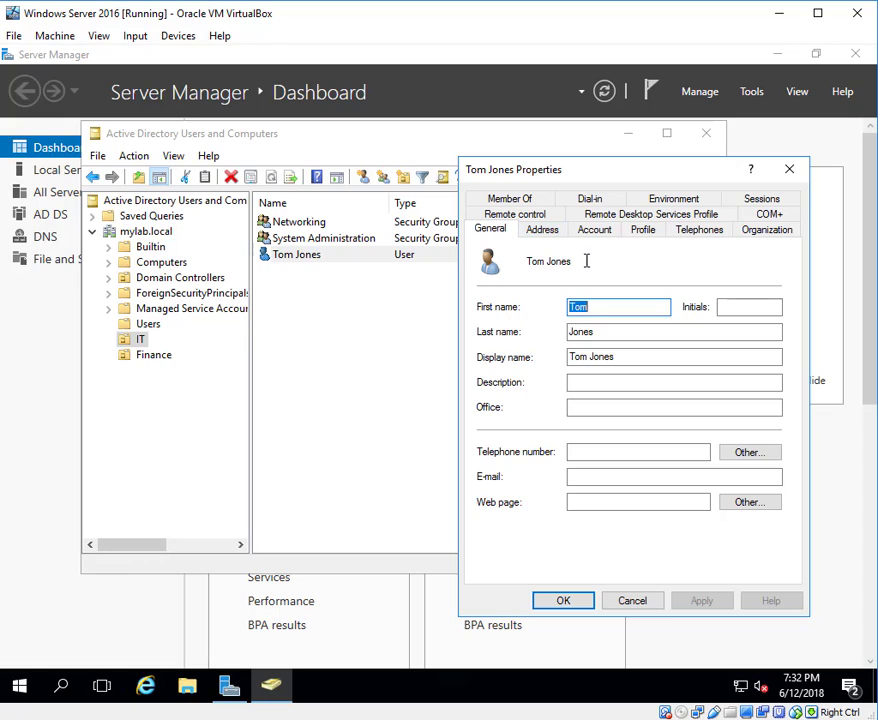
{"action": "left_click", "coordinate": [541, 231]}
{"action": "left_click", "coordinate": [596, 279]}
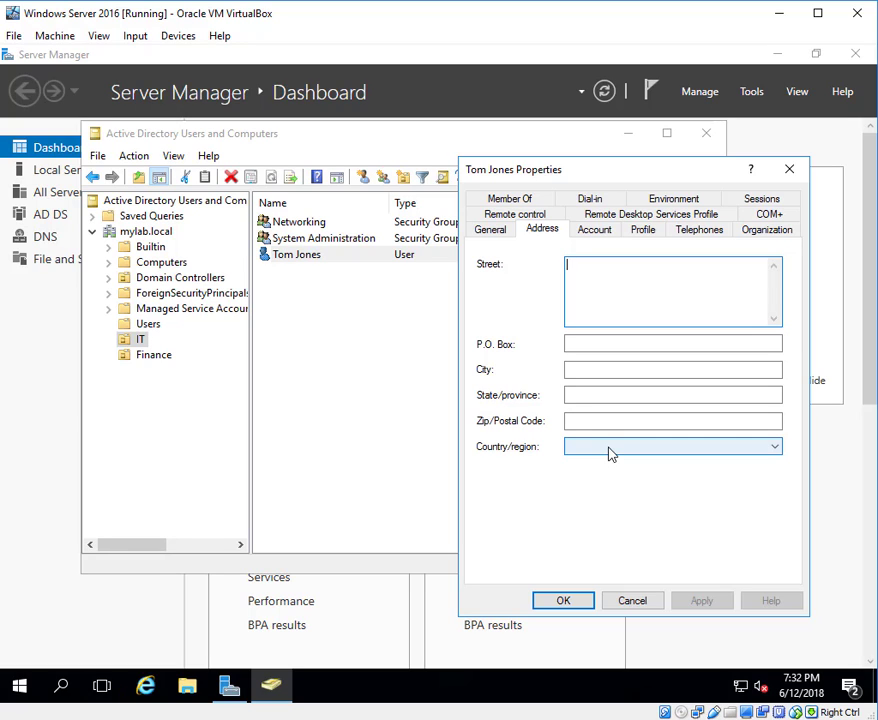
{"action": "left_click", "coordinate": [599, 237]}
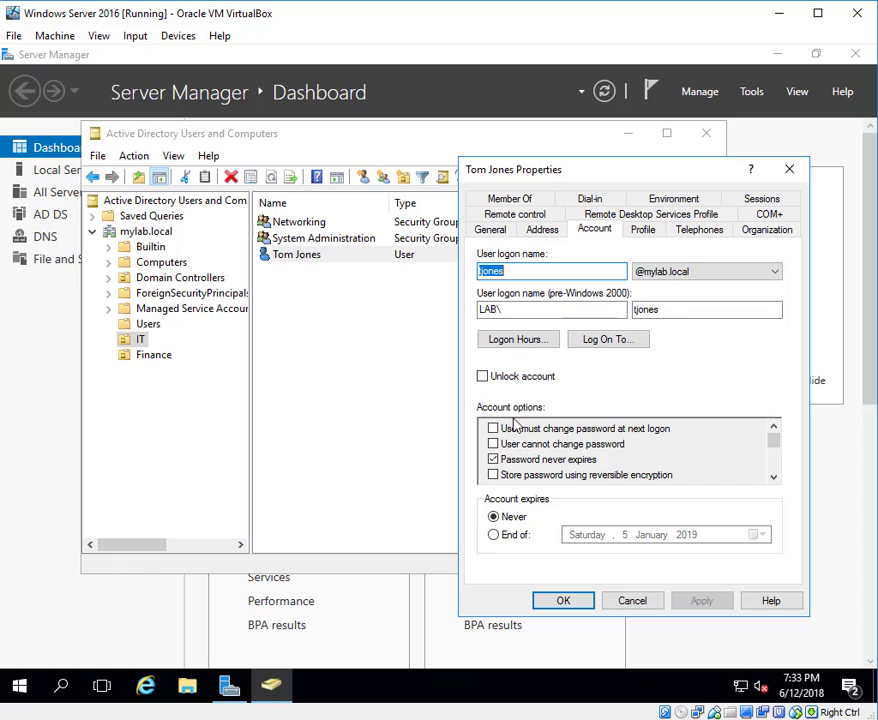
Scroll through the user's Account options list, then show the Profile page.
{"action": "left_click_drag", "start_coordinate": [770, 440], "coordinate": [785, 455]}
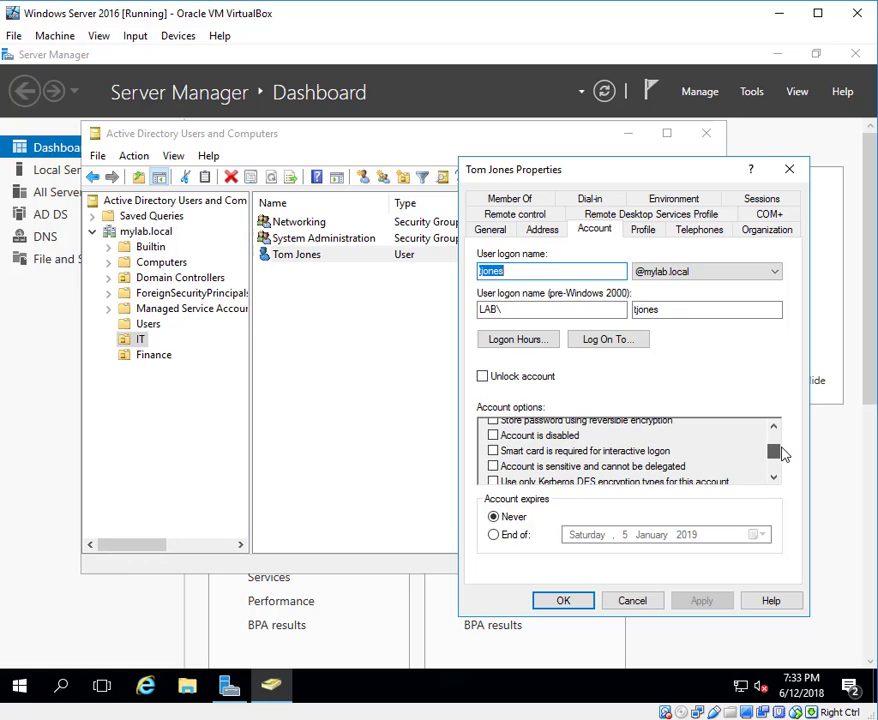
{"action": "mouse_move", "coordinate": [783, 455]}
{"action": "left_mouse_down"}
{"action": "mouse_move", "coordinate": [789, 438]}
{"action": "mouse_move", "coordinate": [784, 463]}
{"action": "left_mouse_up"}
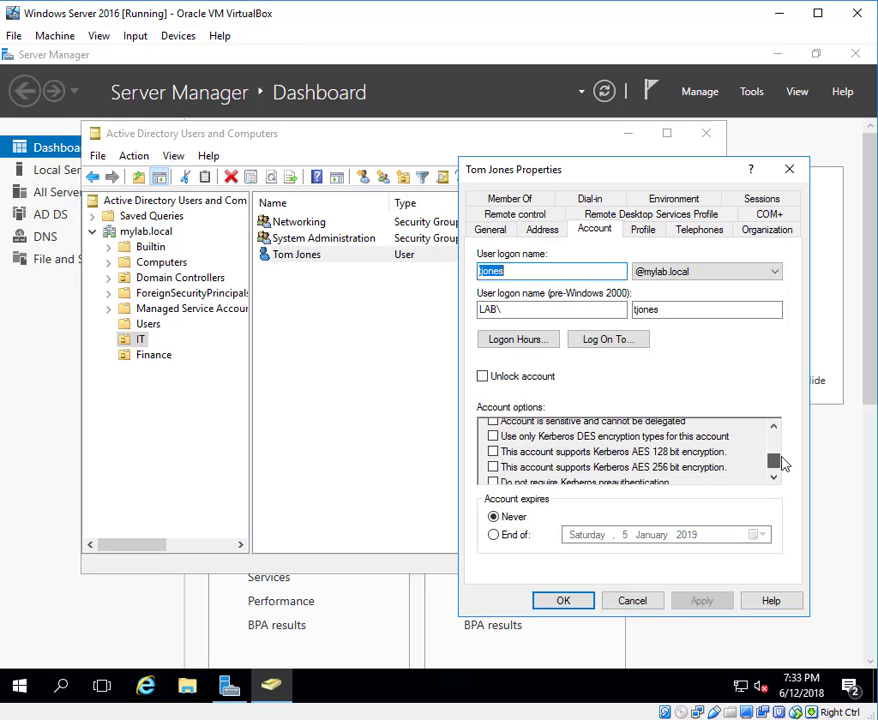
{"action": "left_click_drag", "start_coordinate": [784, 462], "coordinate": [785, 465]}
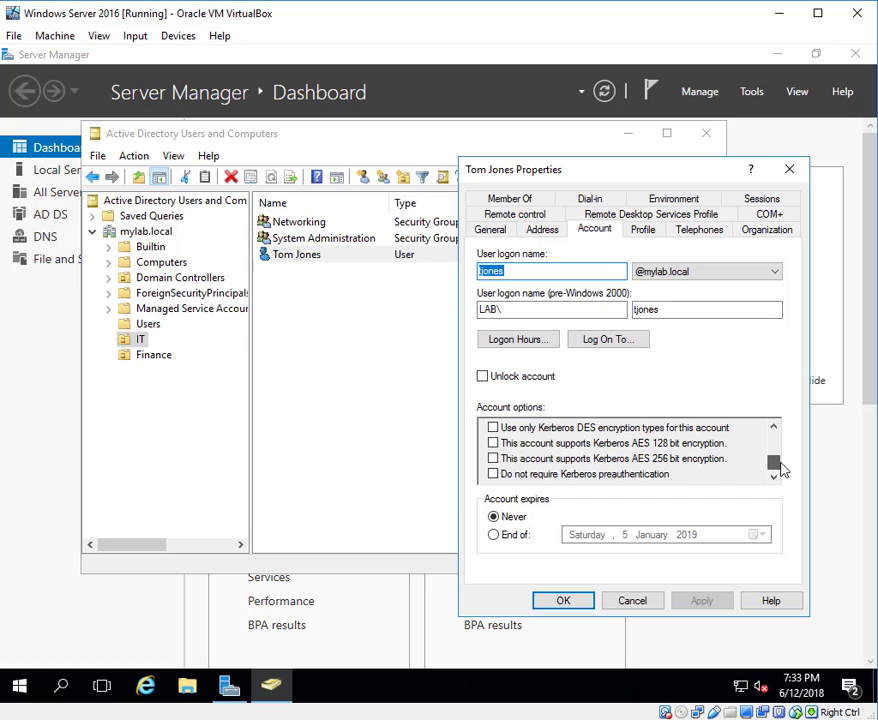
{"action": "left_click_drag", "start_coordinate": [779, 468], "coordinate": [782, 425]}
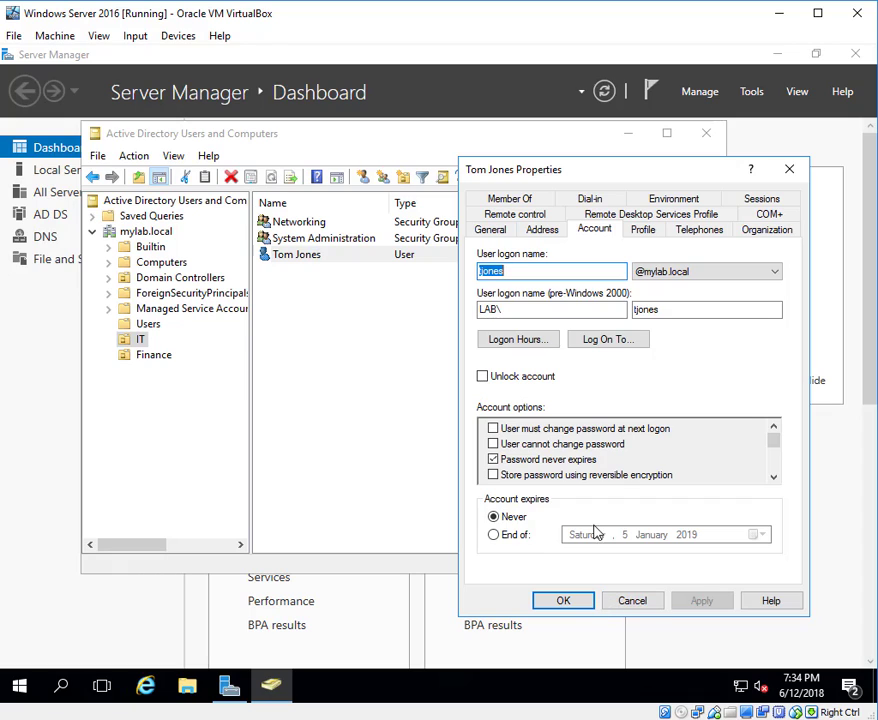
{"action": "left_click", "coordinate": [643, 230]}
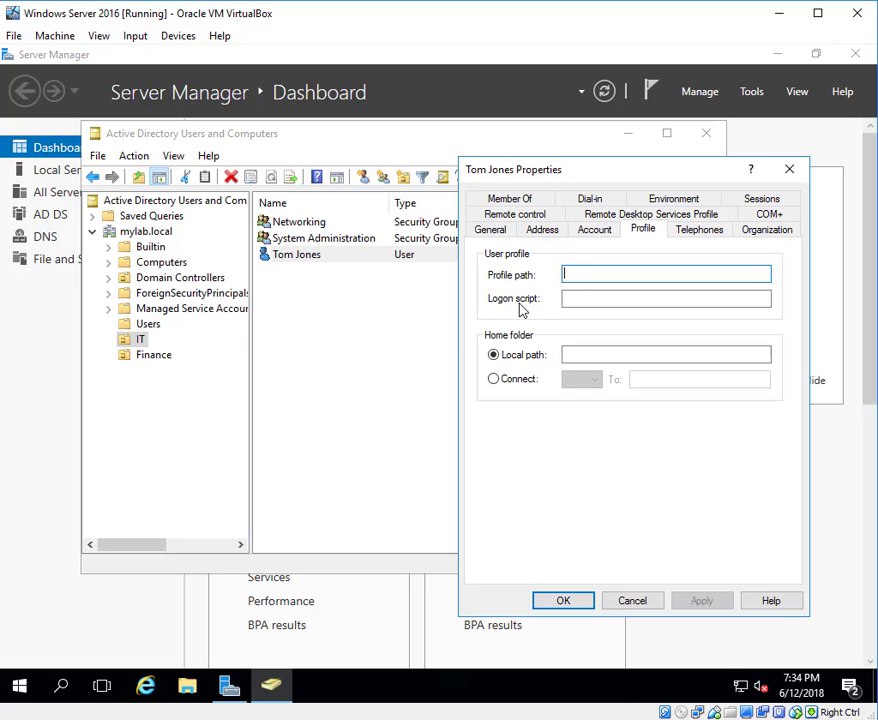
Review the Telephones, Organization, Dial-in, Remote Desktop Services Profile and General pages, then close the properties.
{"action": "left_click", "coordinate": [698, 231]}
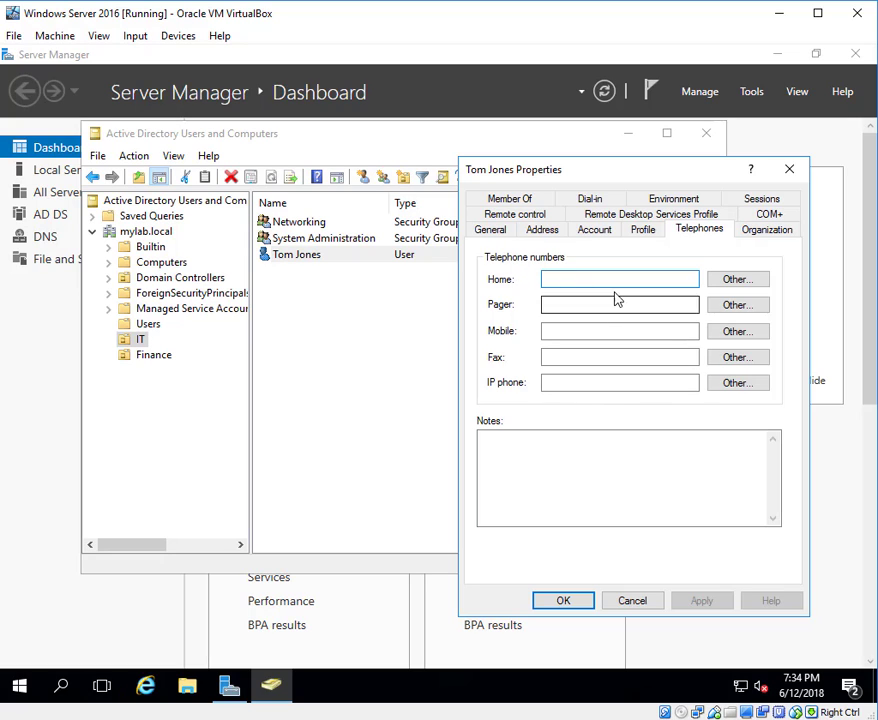
{"action": "left_click", "coordinate": [757, 234]}
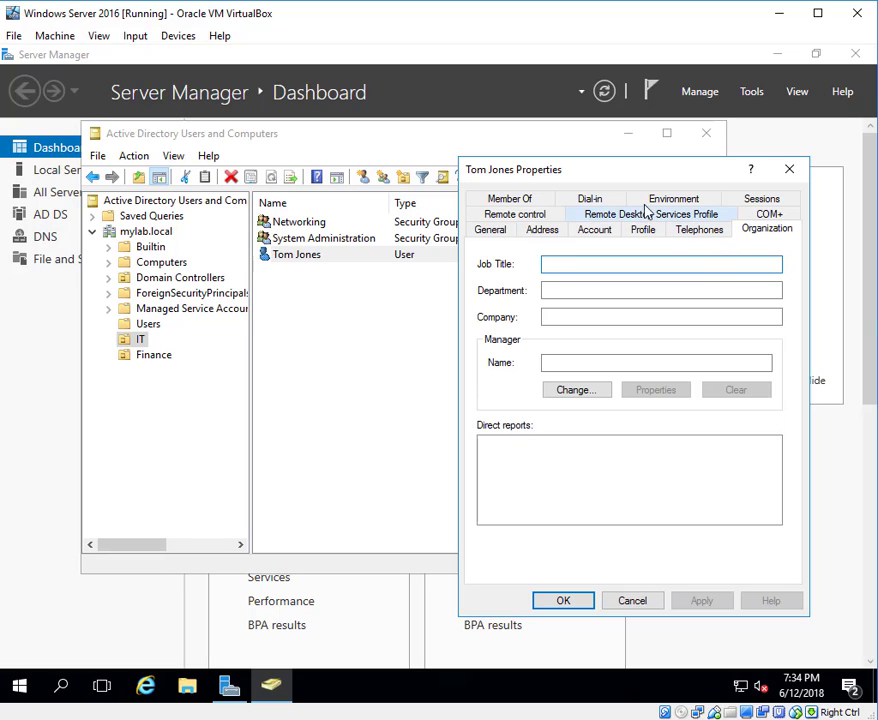
{"action": "left_click", "coordinate": [602, 199]}
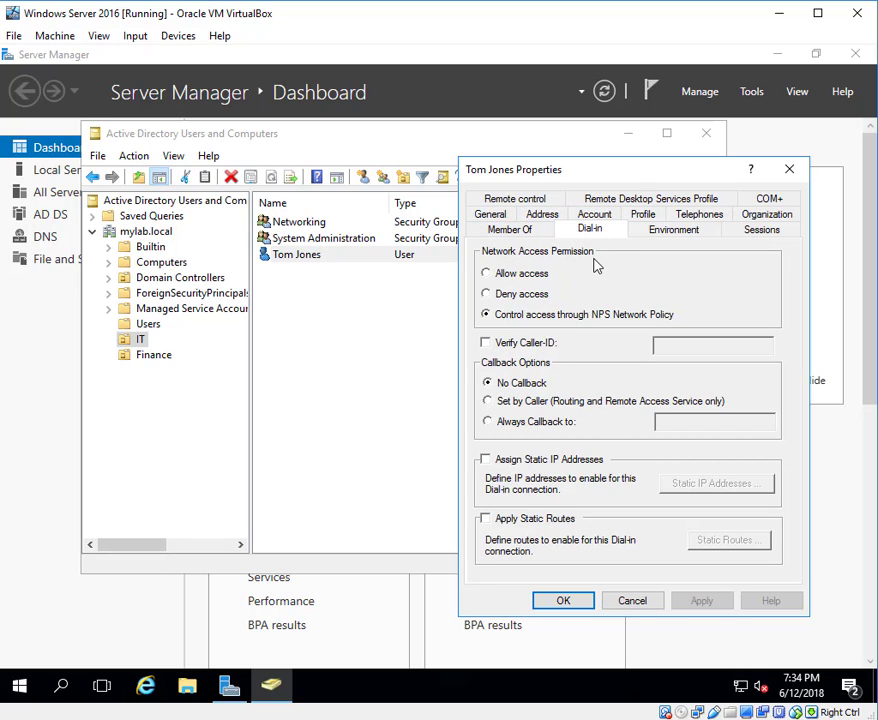
{"action": "left_click", "coordinate": [641, 200]}
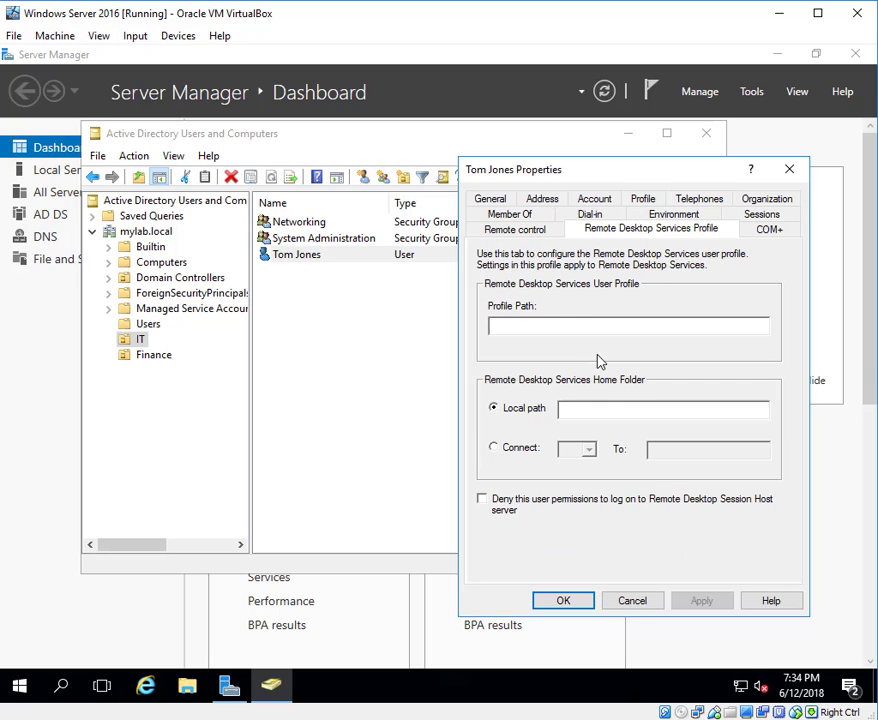
{"action": "left_click", "coordinate": [488, 199]}
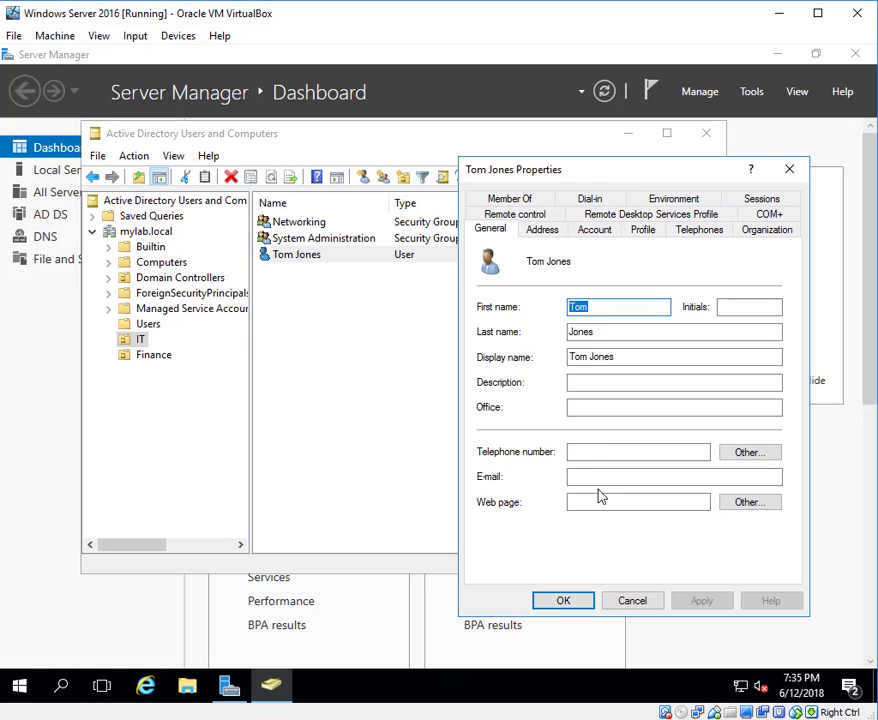
{"action": "left_click", "coordinate": [573, 602]}
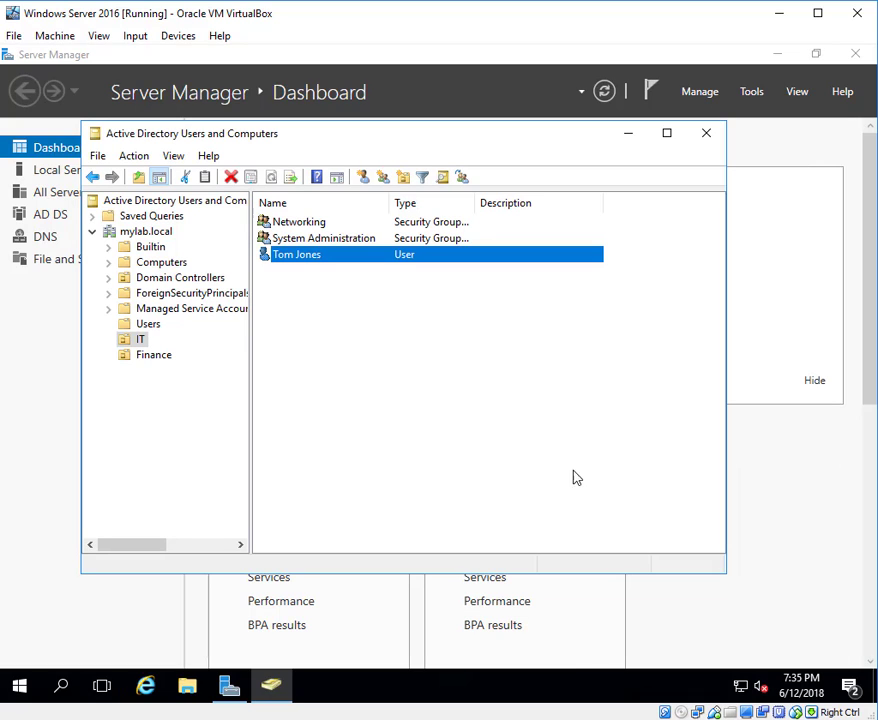
{"action": "left_click", "coordinate": [308, 292]}
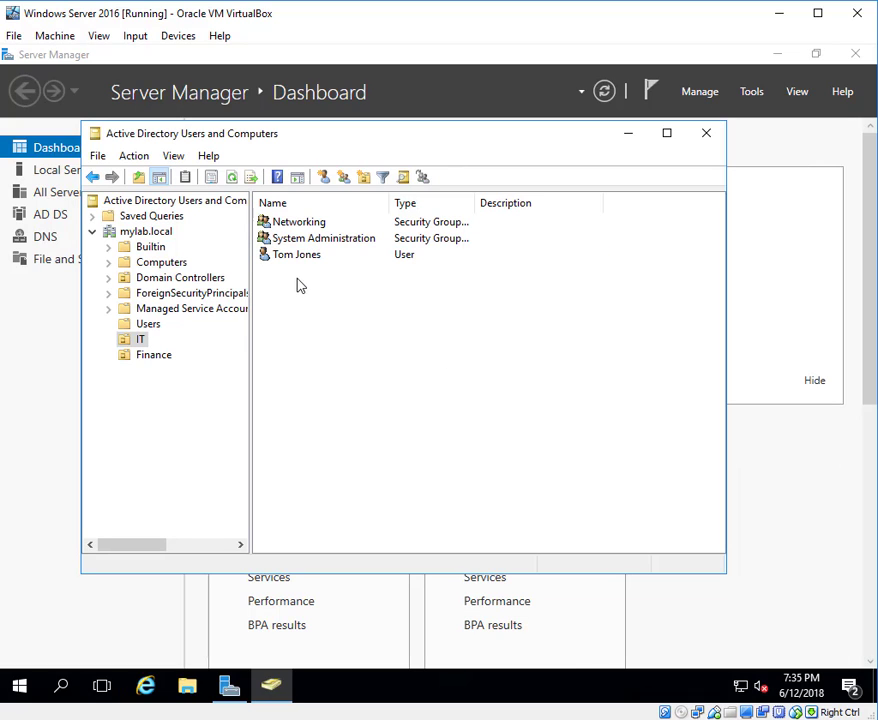
Start a new user in the IT OU with first name, last name and logon name entered.
{"action": "right_click", "coordinate": [141, 342]}
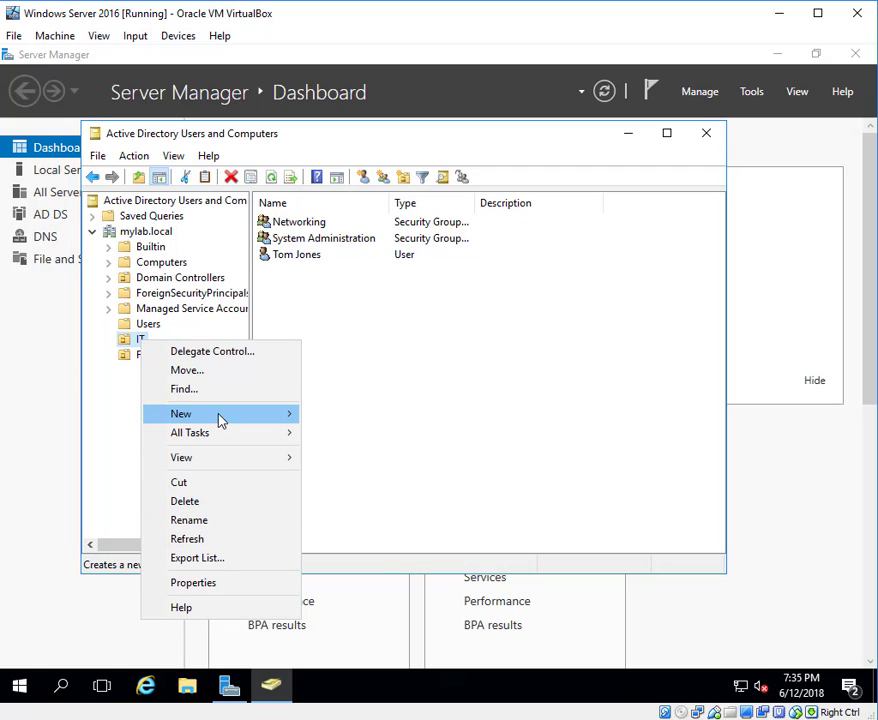
{"action": "mouse_move", "coordinate": [219, 415]}
{"action": "left_click", "coordinate": [339, 584]}
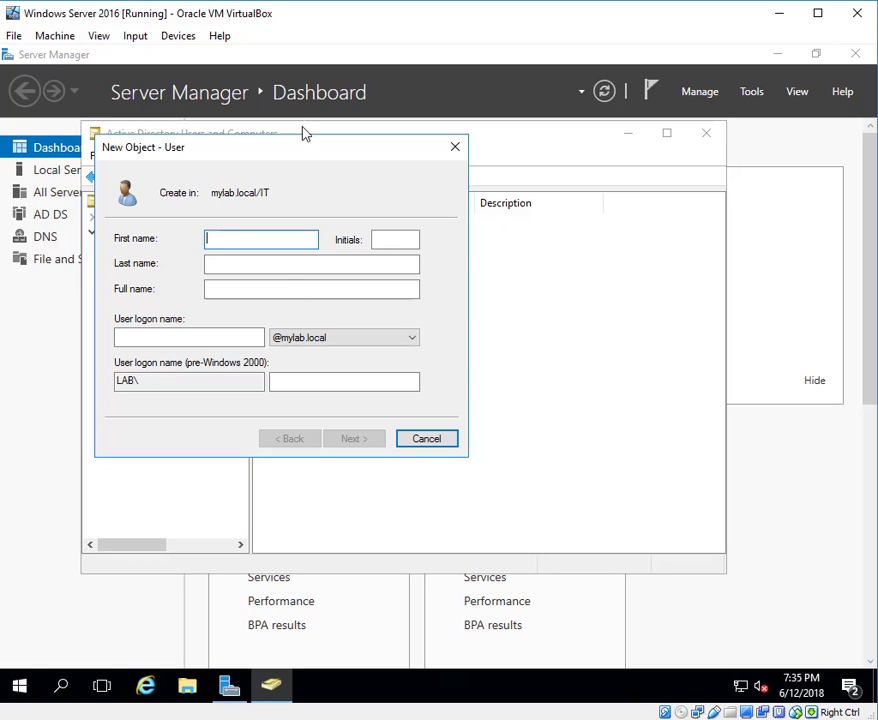
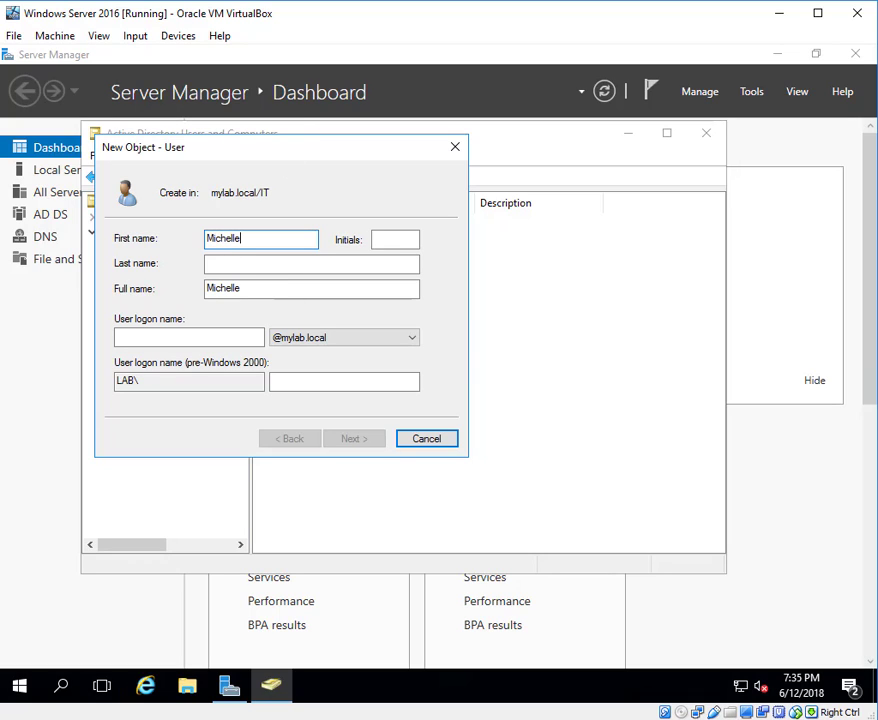
{"action": "key", "text": "Tab"}
{"action": "key", "text": "Tab"}
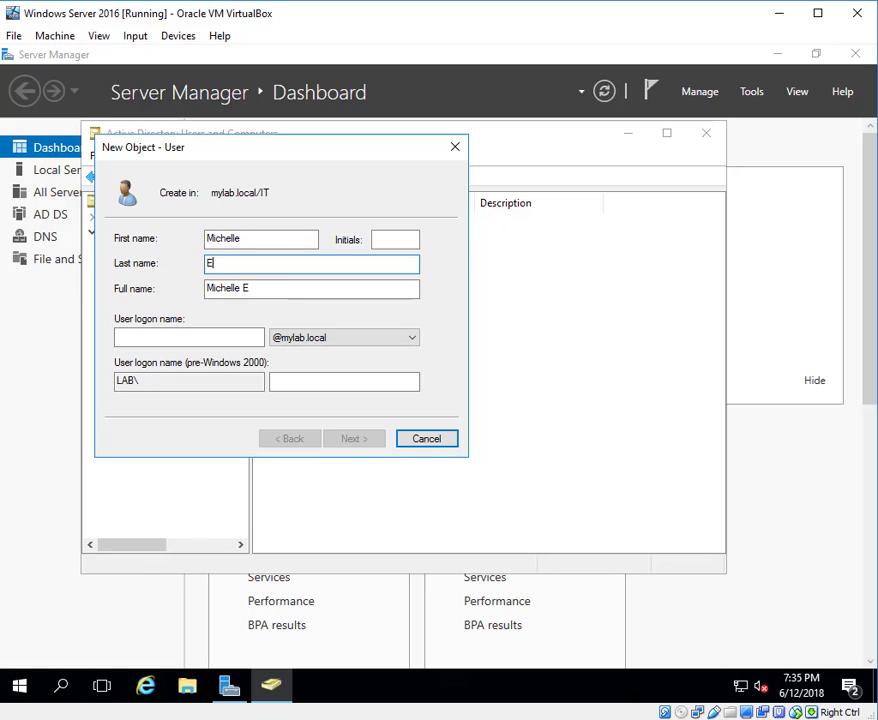
{"action": "key", "text": "Tab"}
{"action": "key", "text": "Tab"}
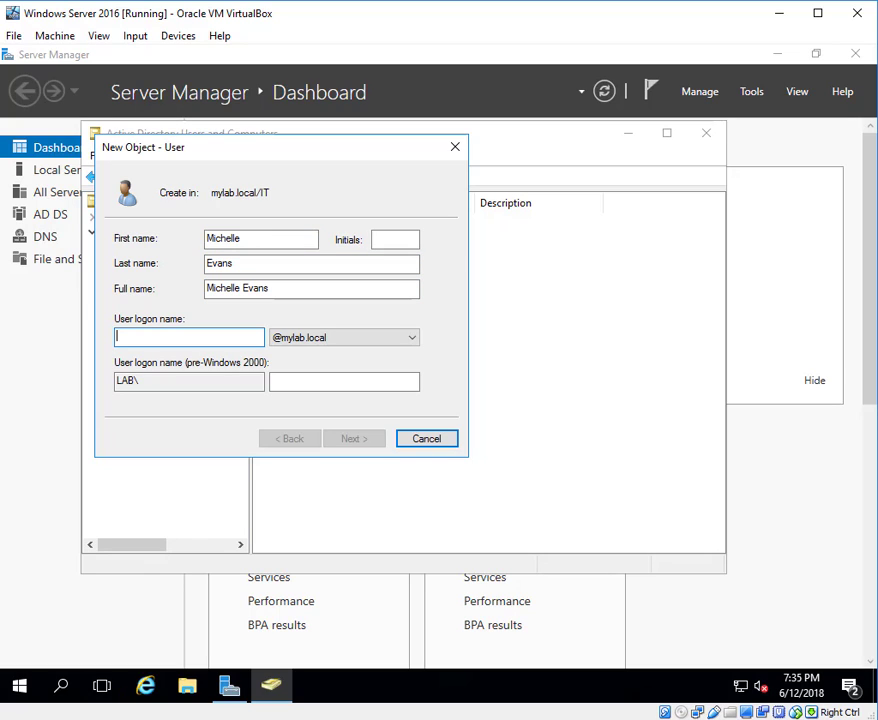
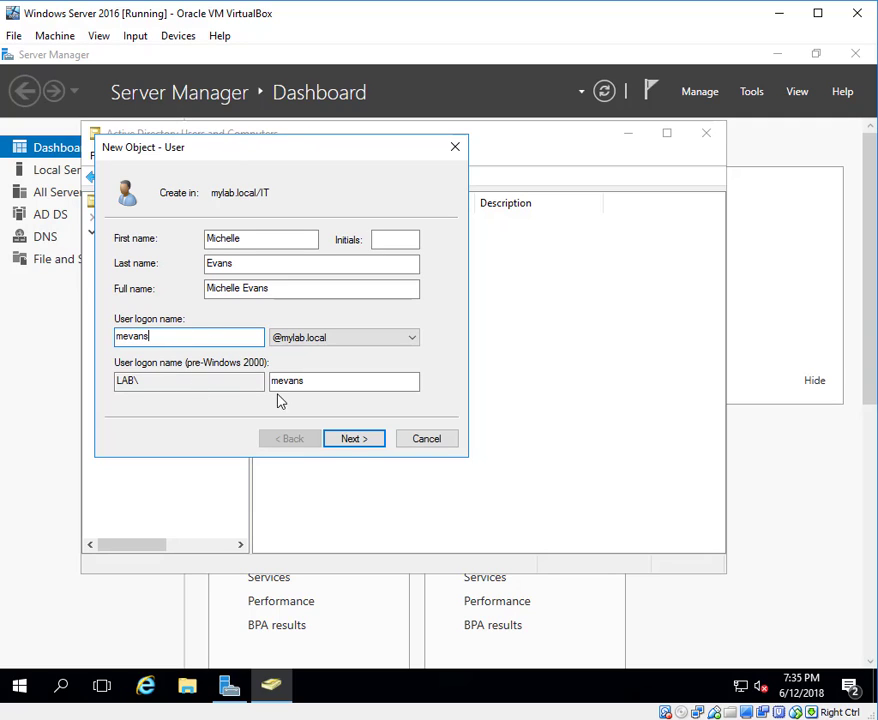
{"action": "left_click", "coordinate": [348, 441]}
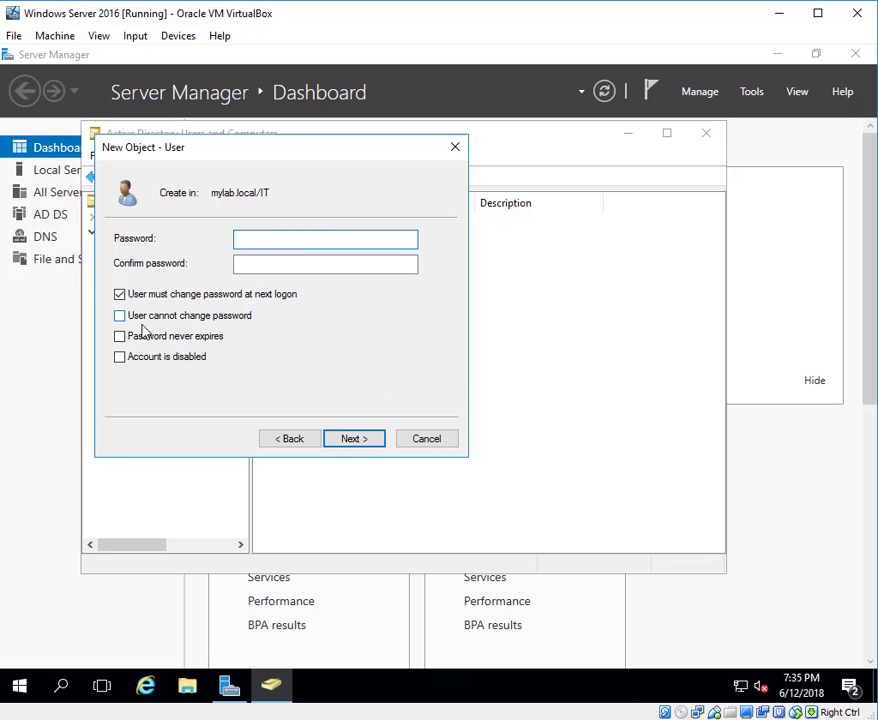
Give the IT user a confirmed password that never expires and needs no change at logon.
{"action": "left_click", "coordinate": [120, 294]}
{"action": "left_click", "coordinate": [120, 336]}
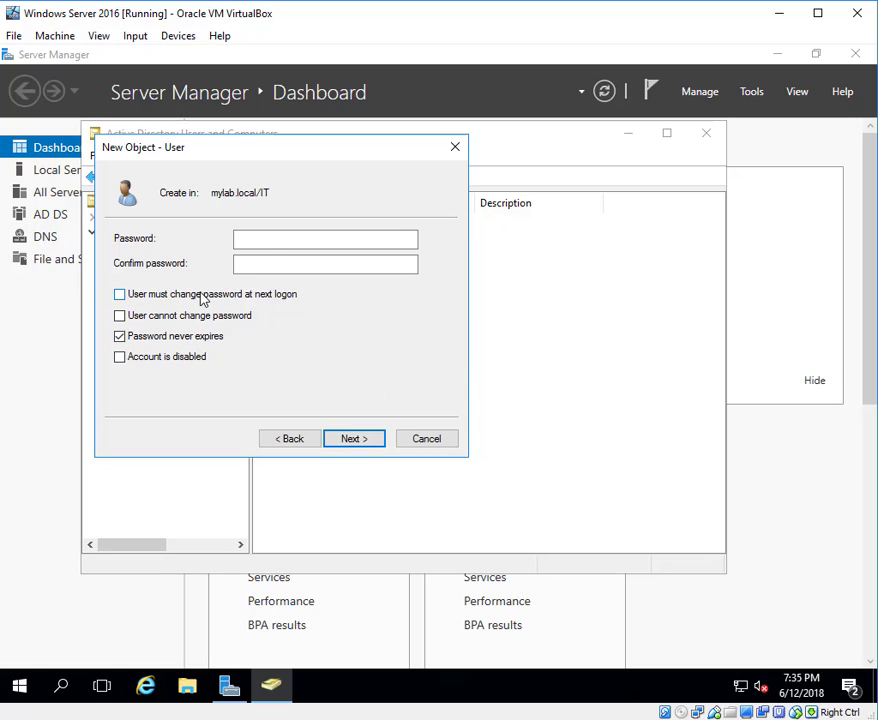
{"action": "left_click", "coordinate": [272, 237]}
{"action": "type", "text": "••"}
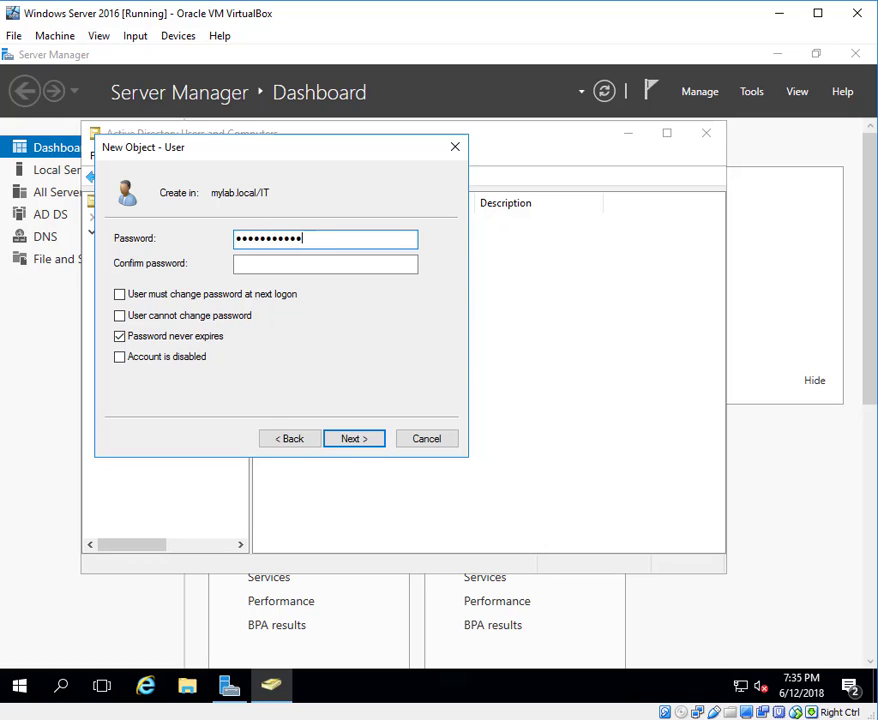
{"action": "key", "text": "Tab"}
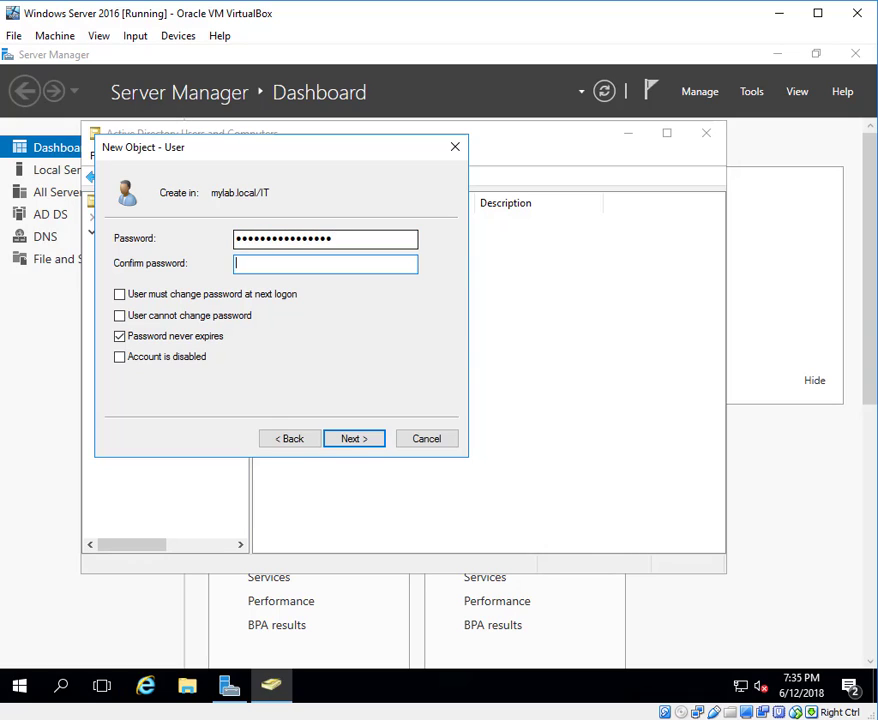
{"action": "type", "text": "••••"}
{"action": "left_click", "coordinate": [353, 442]}
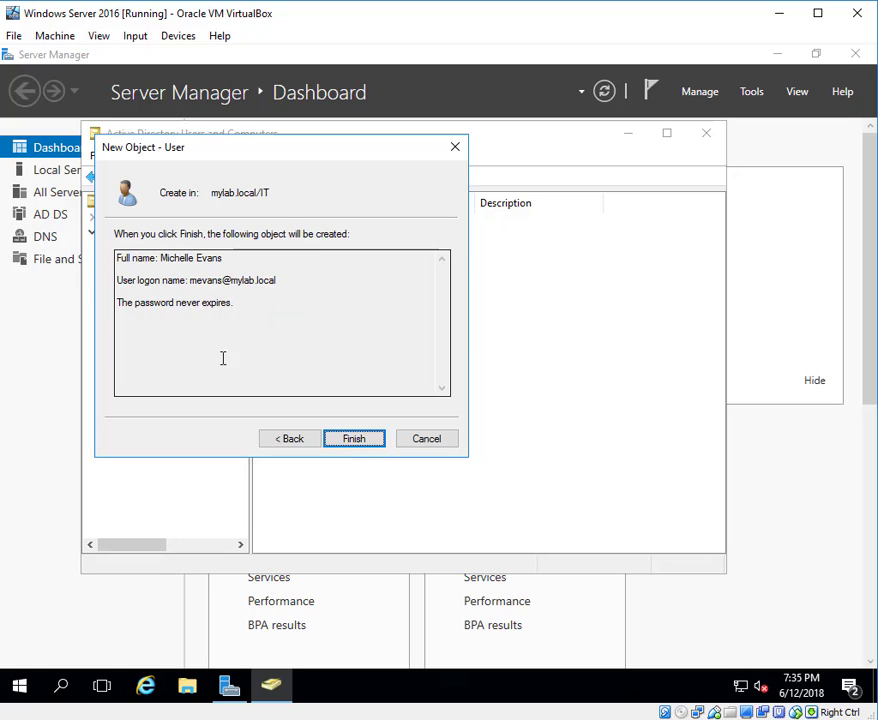
{"action": "left_click", "coordinate": [338, 439]}
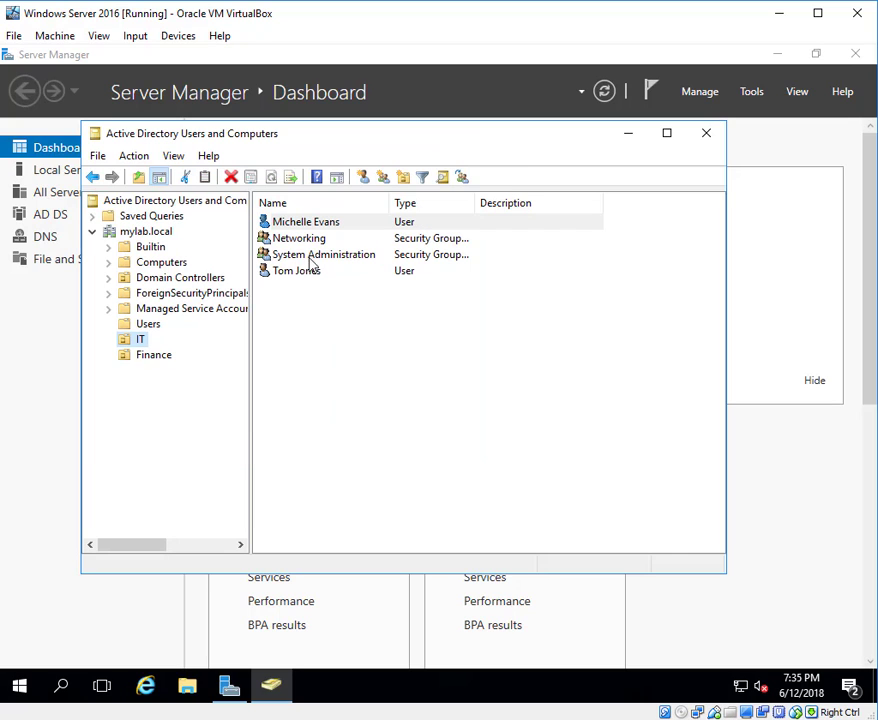
{"action": "left_click", "coordinate": [316, 226]}
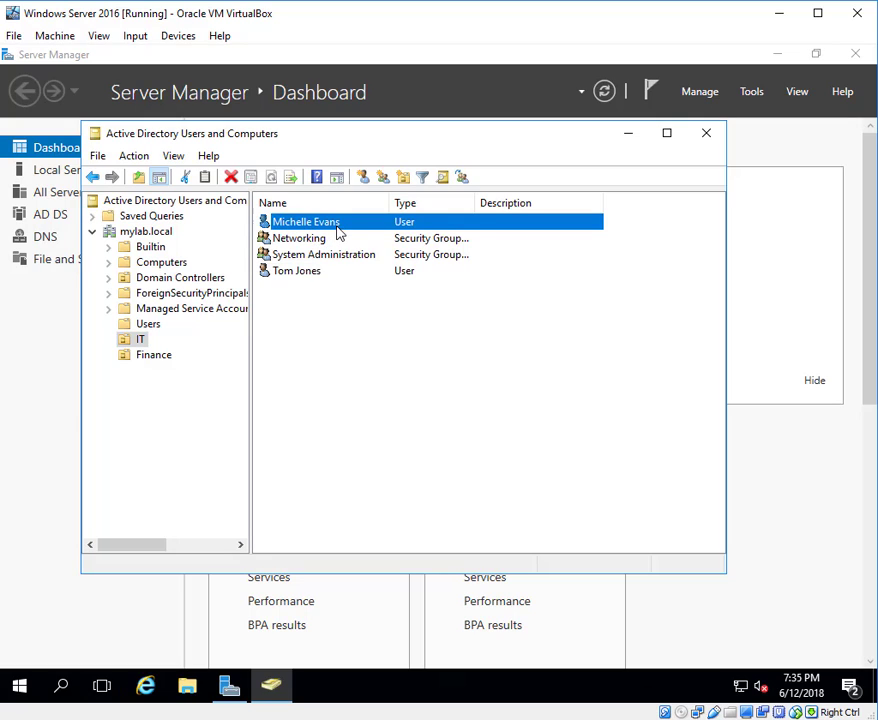
{"action": "left_click", "coordinate": [351, 318]}
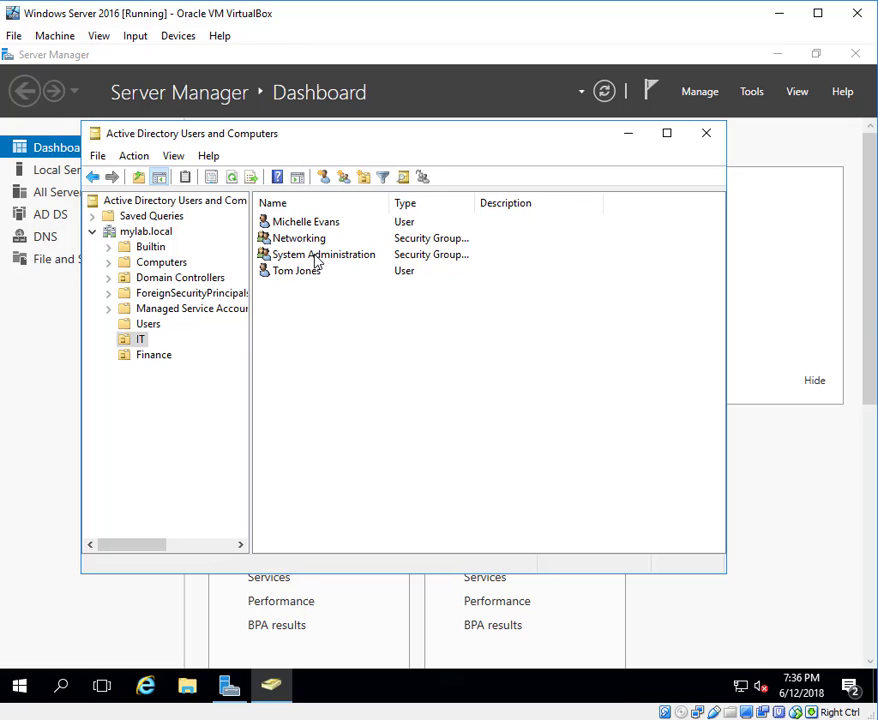
Add the new IT user to System Administration's members, save, and switch to the Finance OU.
{"action": "double_click", "coordinate": [316, 258]}
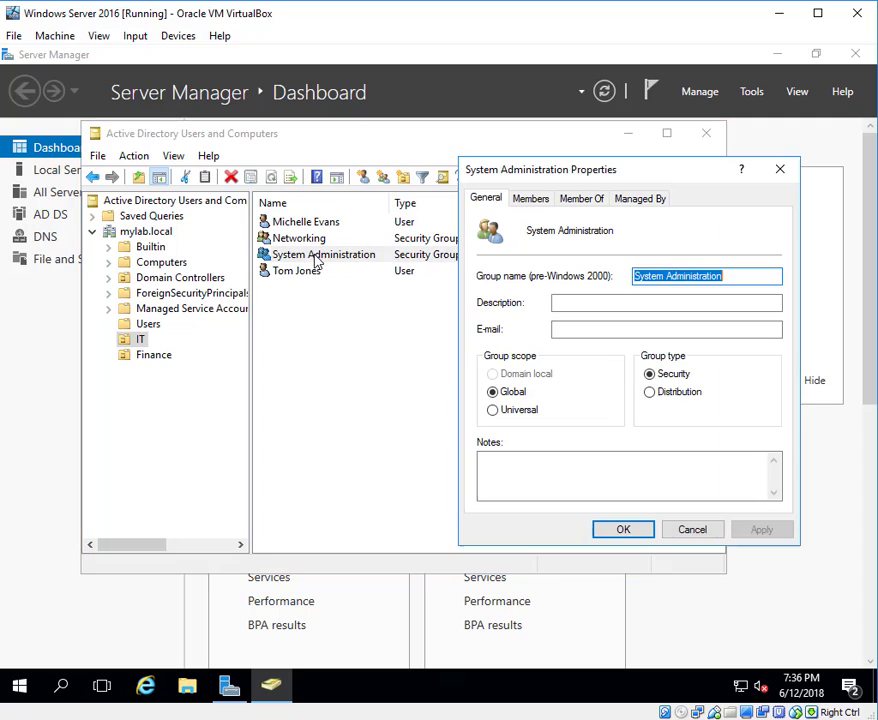
{"action": "left_click", "coordinate": [533, 200]}
{"action": "left_click", "coordinate": [512, 482]}
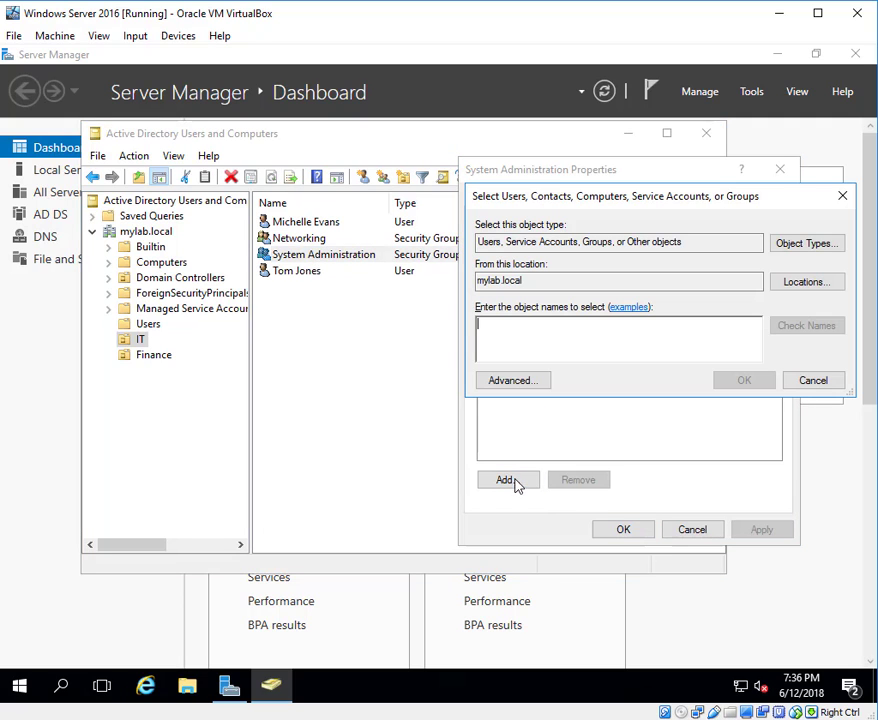
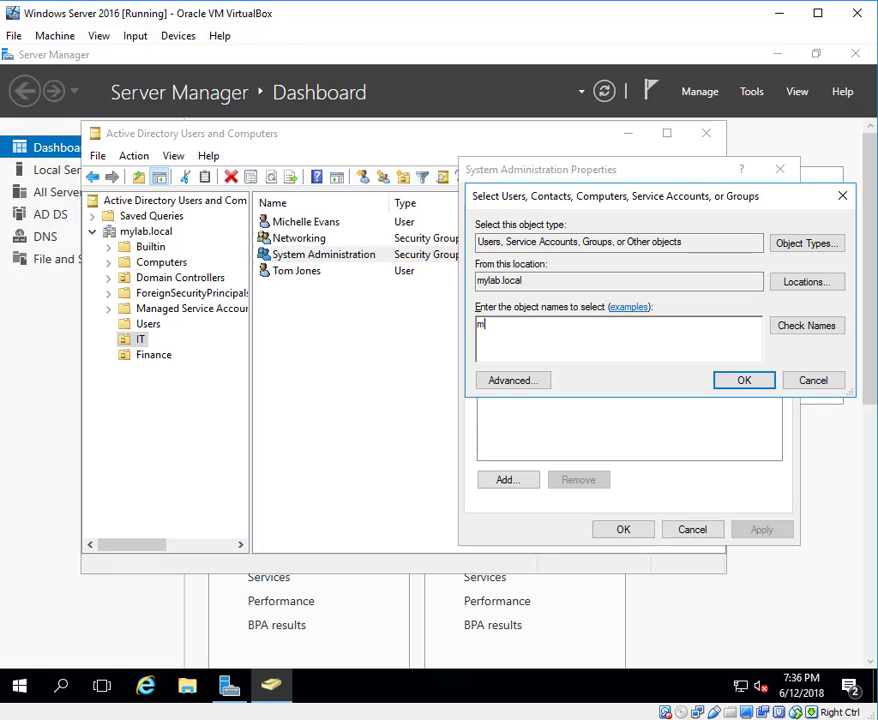
{"action": "left_click", "coordinate": [744, 381]}
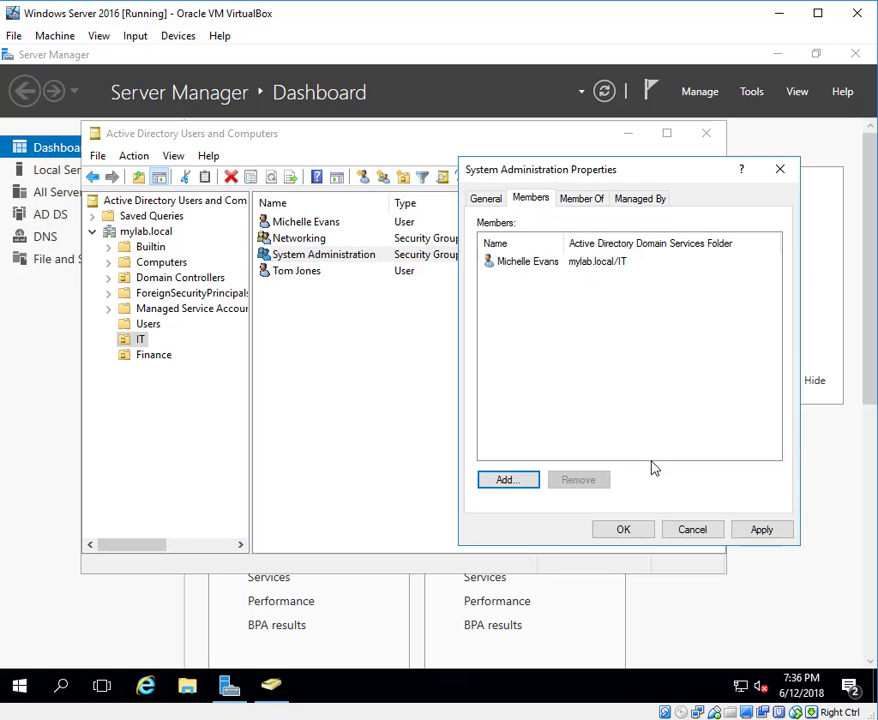
{"action": "left_click", "coordinate": [755, 531]}
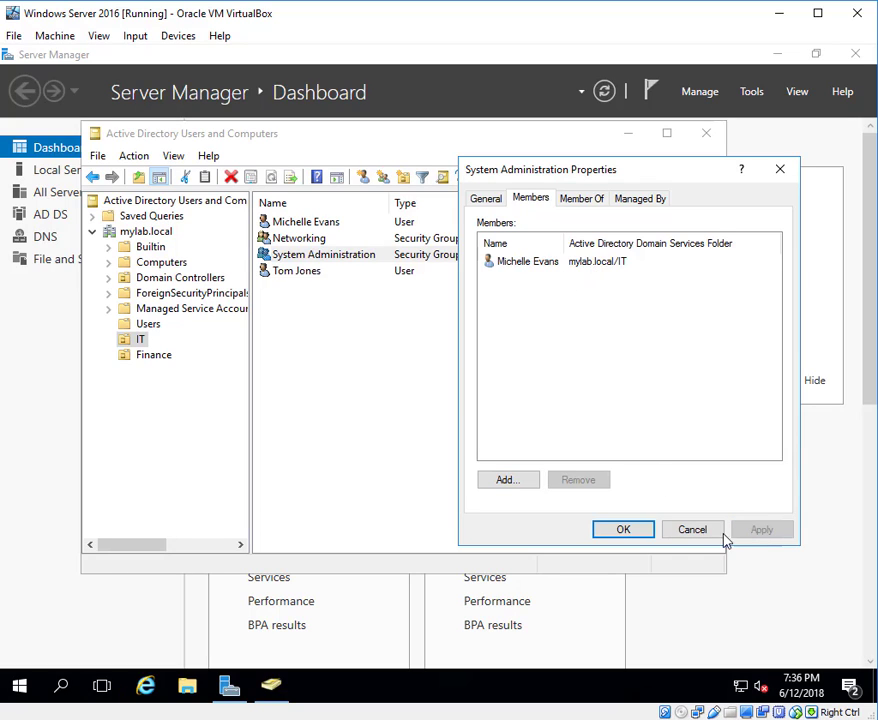
{"action": "left_click", "coordinate": [614, 531]}
{"action": "left_click", "coordinate": [362, 367]}
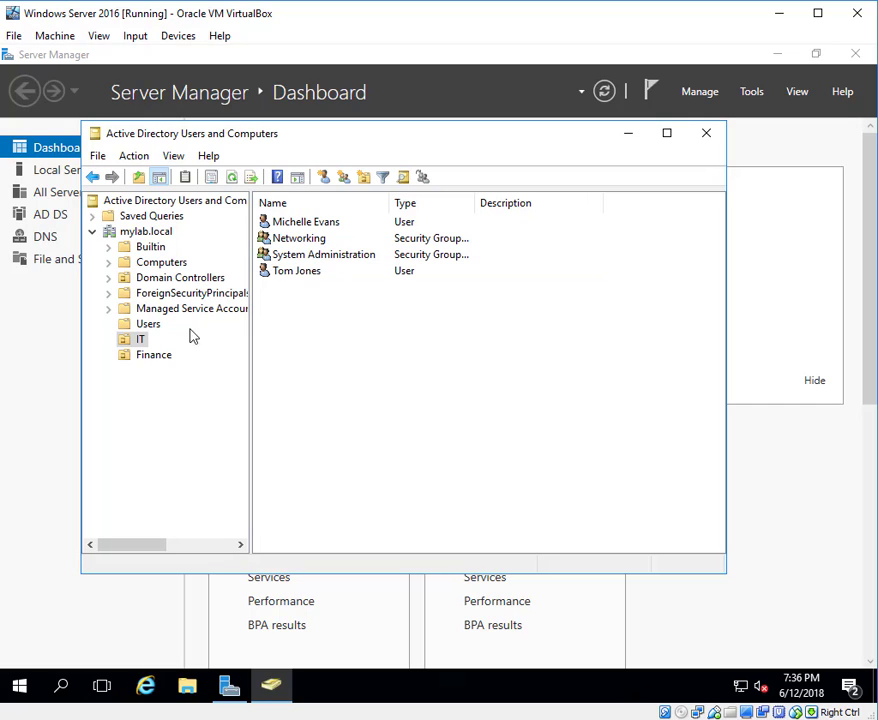
{"action": "left_click", "coordinate": [158, 360]}
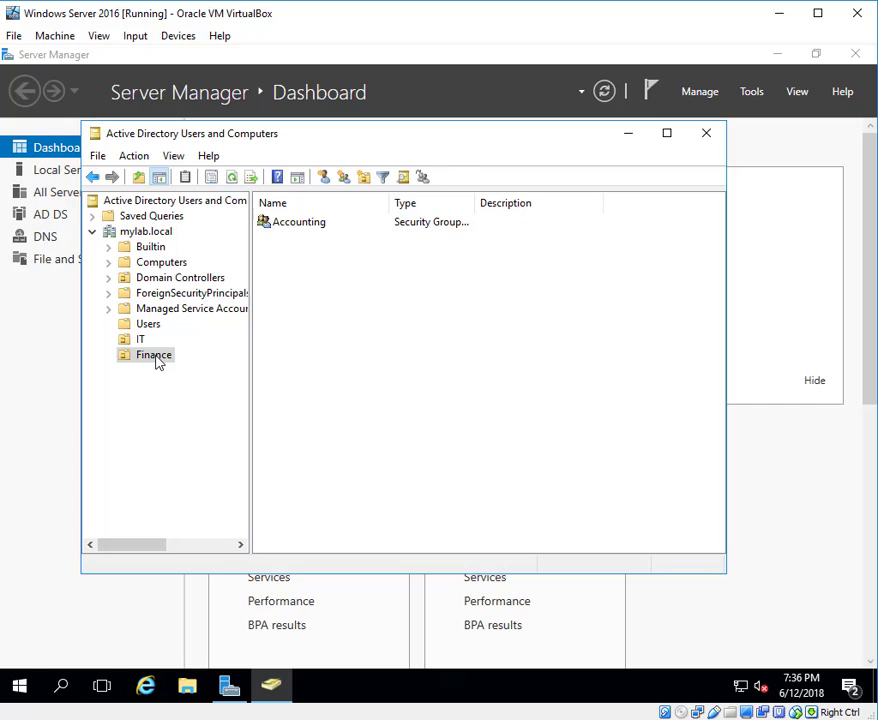
Open a New User form for the Finance OU and move it aside.
{"action": "right_click", "coordinate": [158, 362]}
{"action": "mouse_move", "coordinate": [219, 429]}
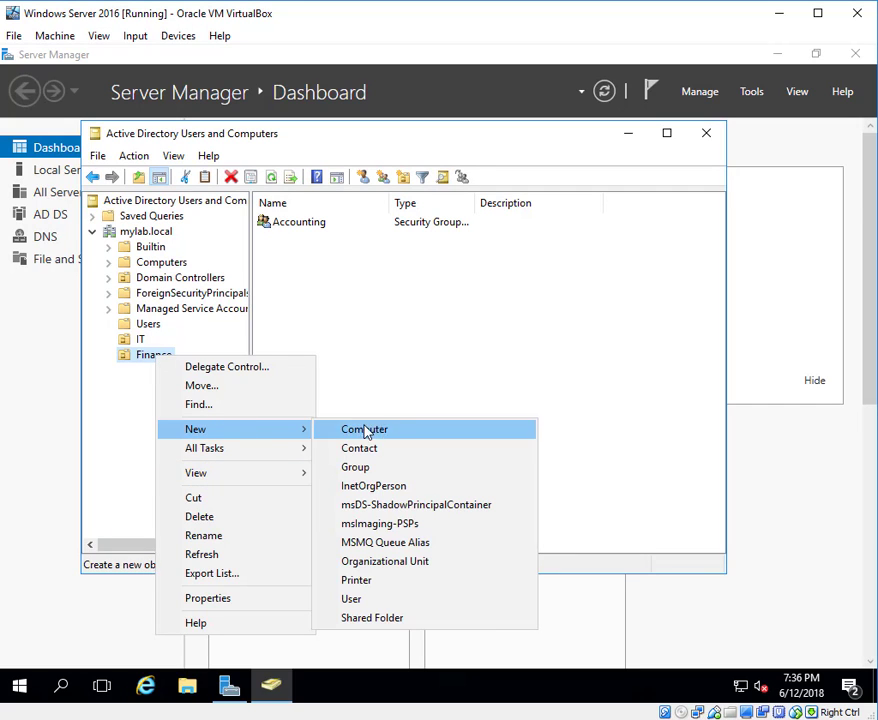
{"action": "left_click", "coordinate": [326, 600]}
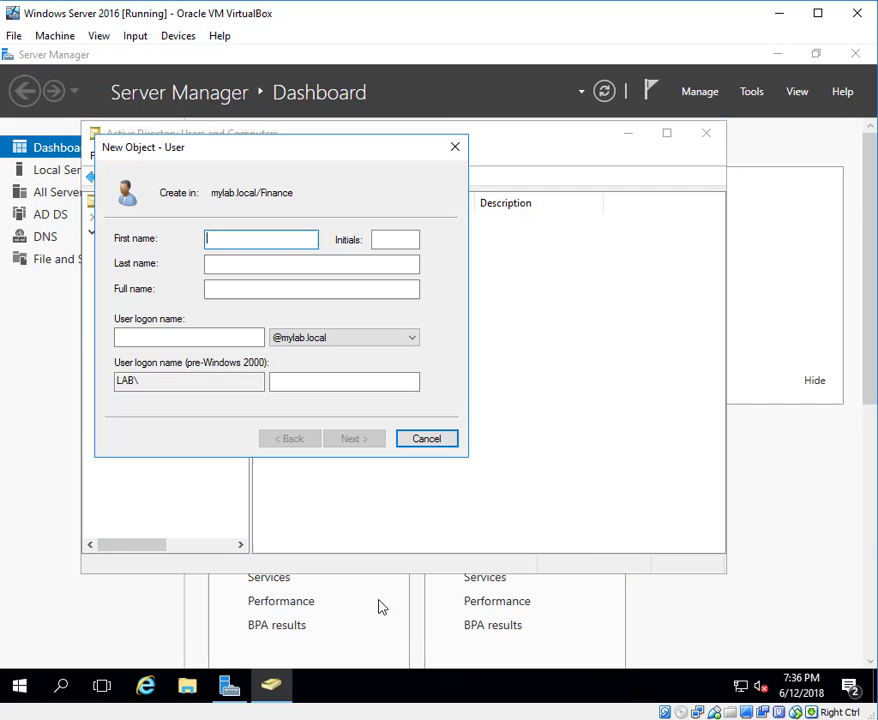
{"action": "left_click_drag", "start_coordinate": [322, 152], "coordinate": [660, 284]}
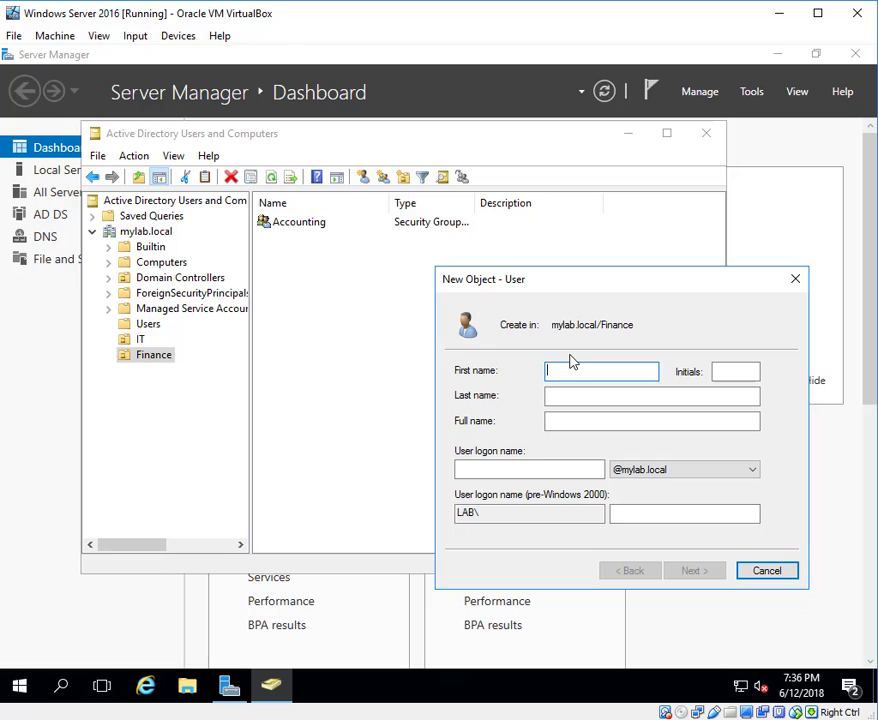
Enter the Finance user's first name, last name and corrected logon name, then continue.
{"action": "key", "text": "Tab"}
{"action": "key", "text": "Tab"}
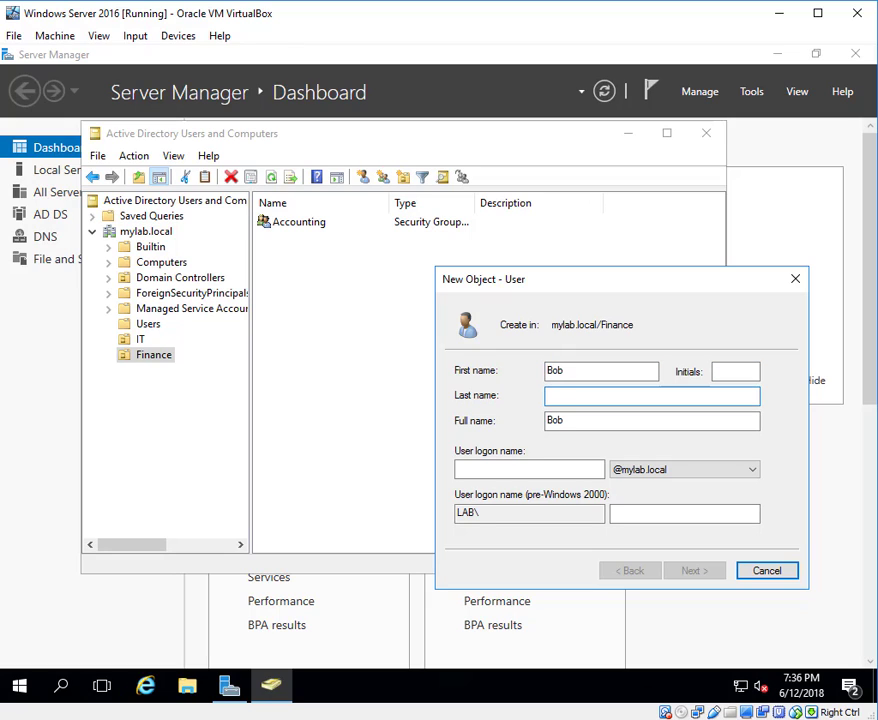
{"action": "key", "text": "Tab"}
{"action": "key", "text": "Tab"}
{"action": "type", "text": "bhas"}
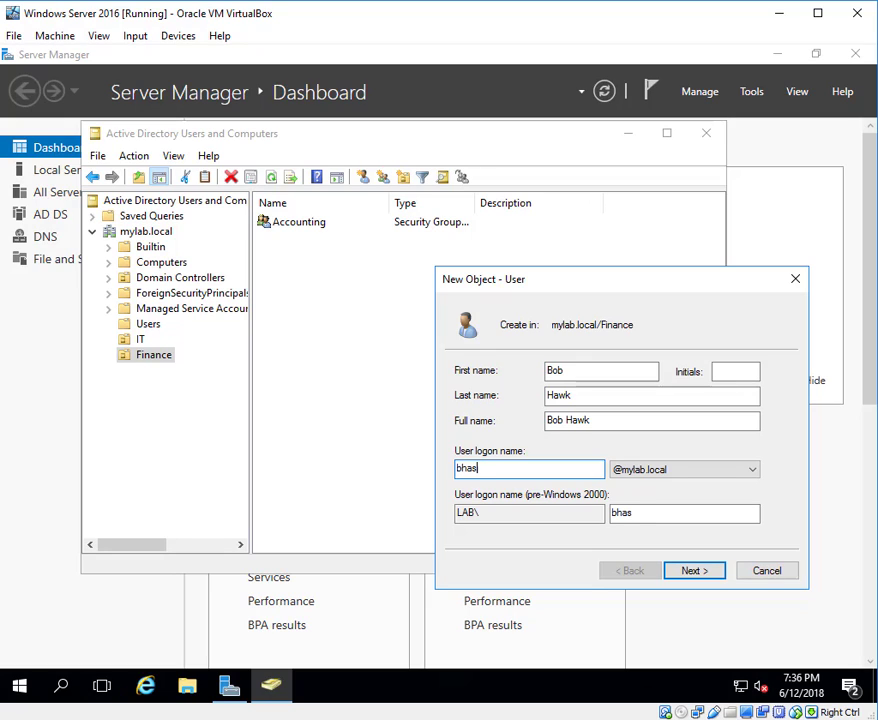
{"action": "key", "text": "BackSpace"}
{"action": "type", "text": "awk"}
{"action": "key", "text": "BackSpace"}
{"action": "type", "text": "k"}
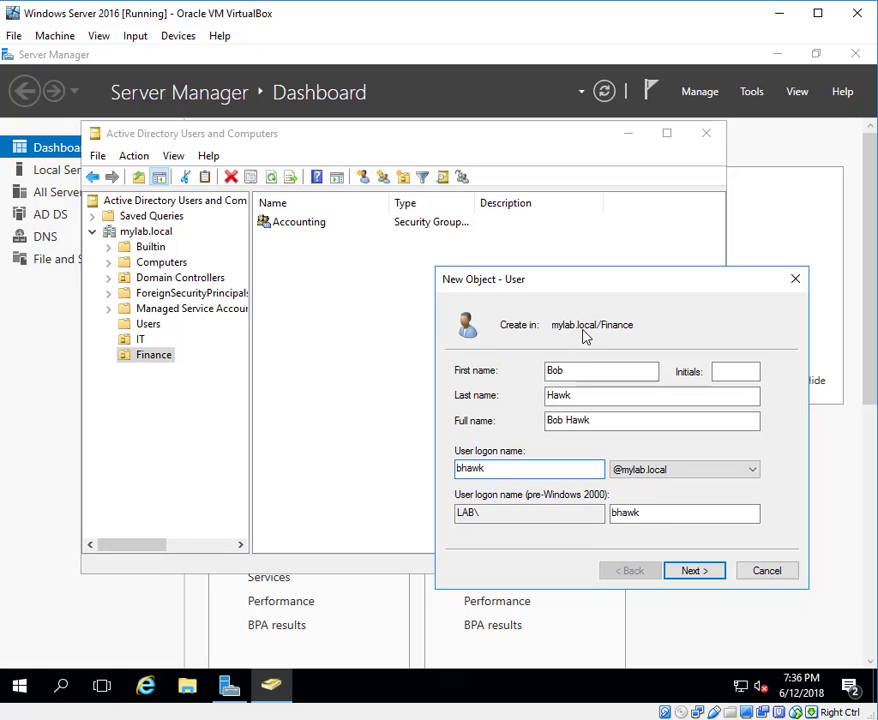
{"action": "left_click", "coordinate": [711, 578]}
Give the Finance user a confirmed never-expiring password with no forced change, and create the account.
{"action": "left_click", "coordinate": [460, 426]}
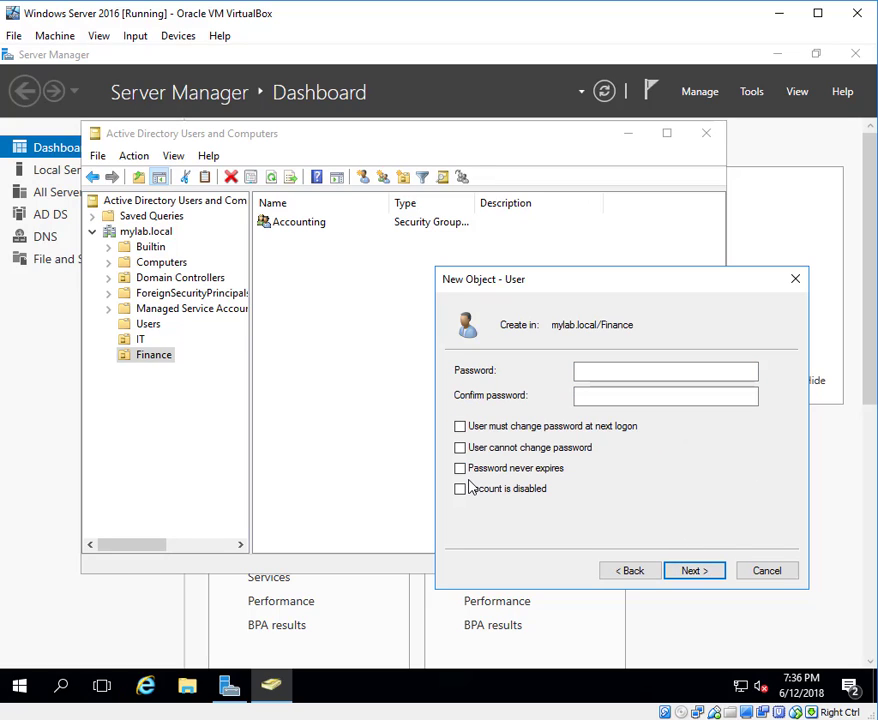
{"action": "left_click", "coordinate": [460, 468]}
{"action": "left_click", "coordinate": [658, 379]}
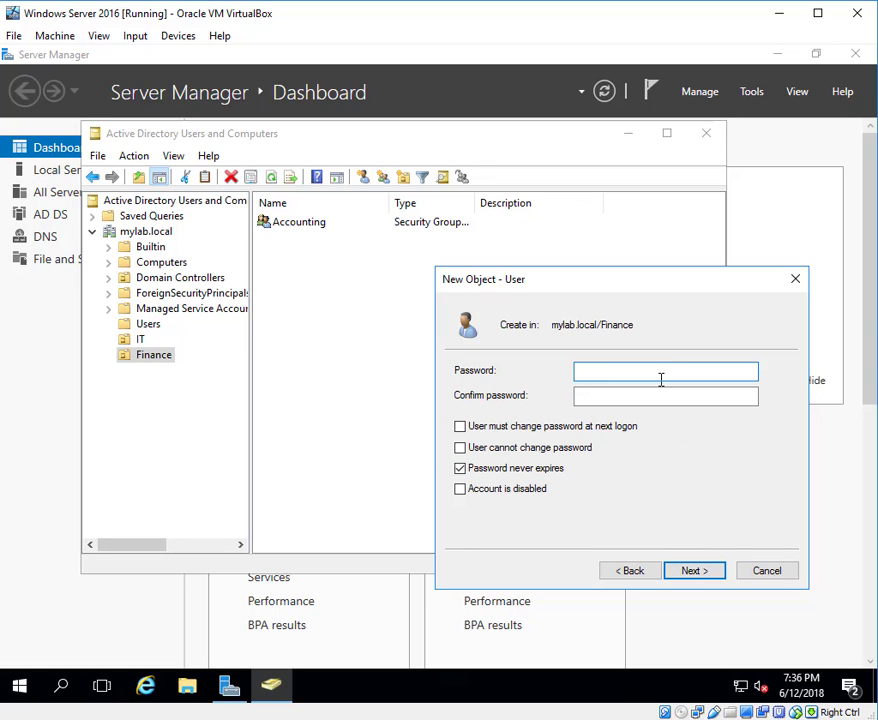
{"action": "type", "text": "•••••••••••"}
{"action": "key", "text": "Tab"}
{"action": "type", "text": "•"}
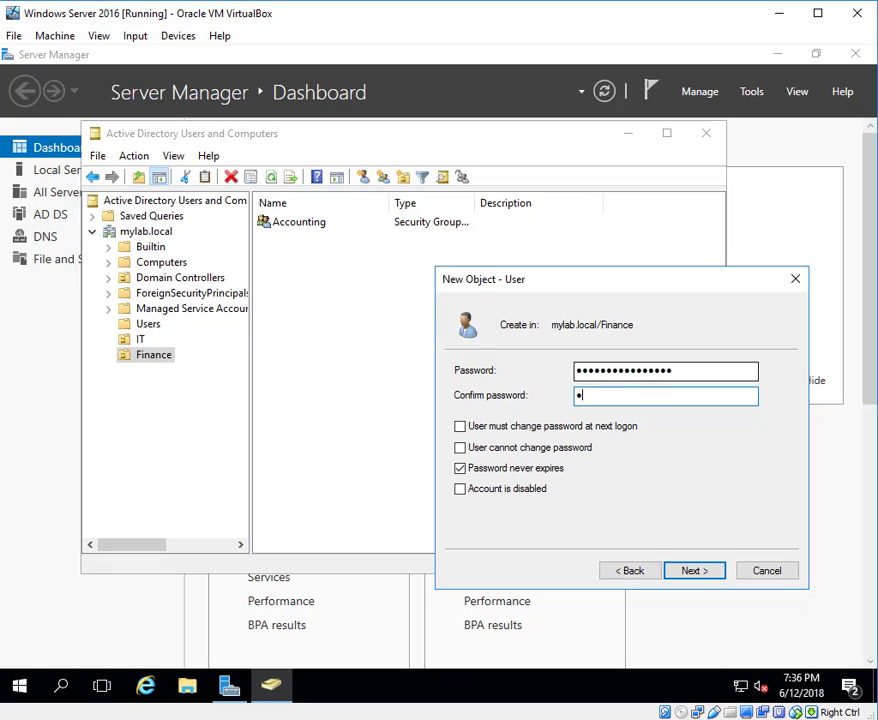
{"action": "type", "text": "•••••••••••••••"}
{"action": "left_click", "coordinate": [693, 573]}
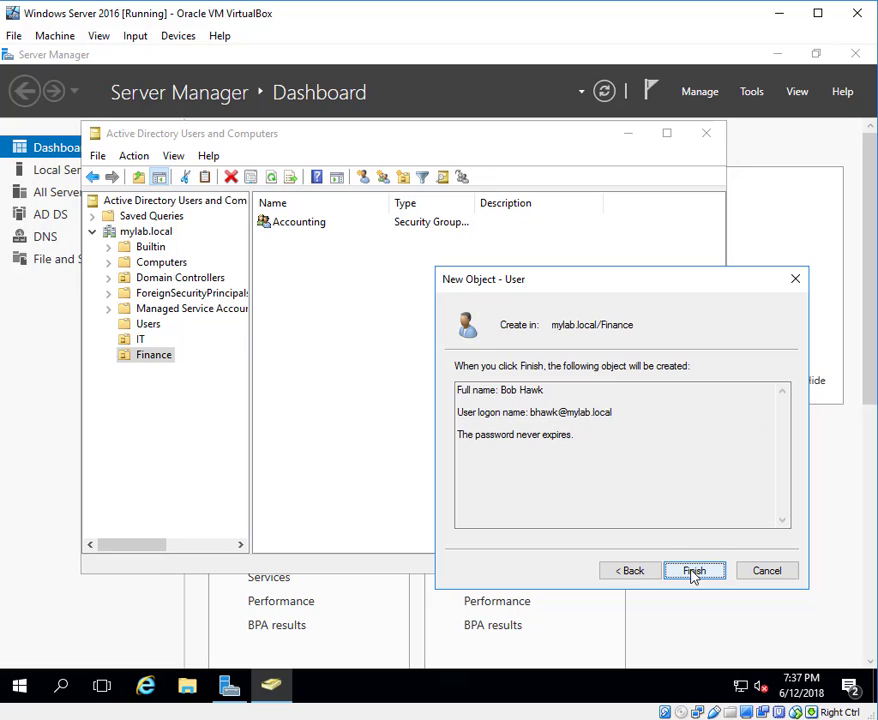
{"action": "left_click", "coordinate": [693, 572]}
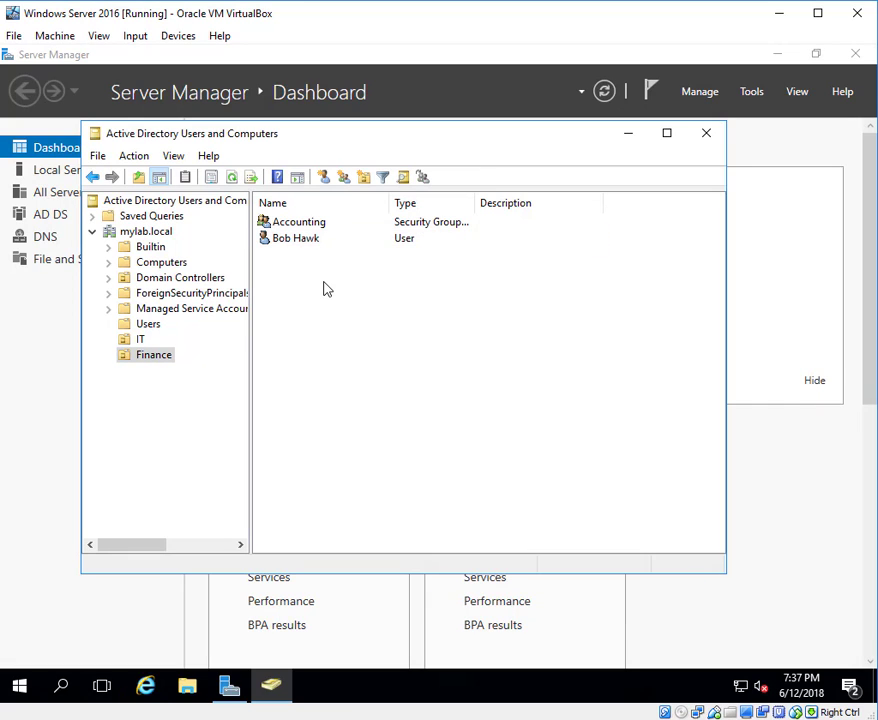
Add the new Finance user, resolved by logon name, to Accounting's members and save.
{"action": "double_click", "coordinate": [299, 224]}
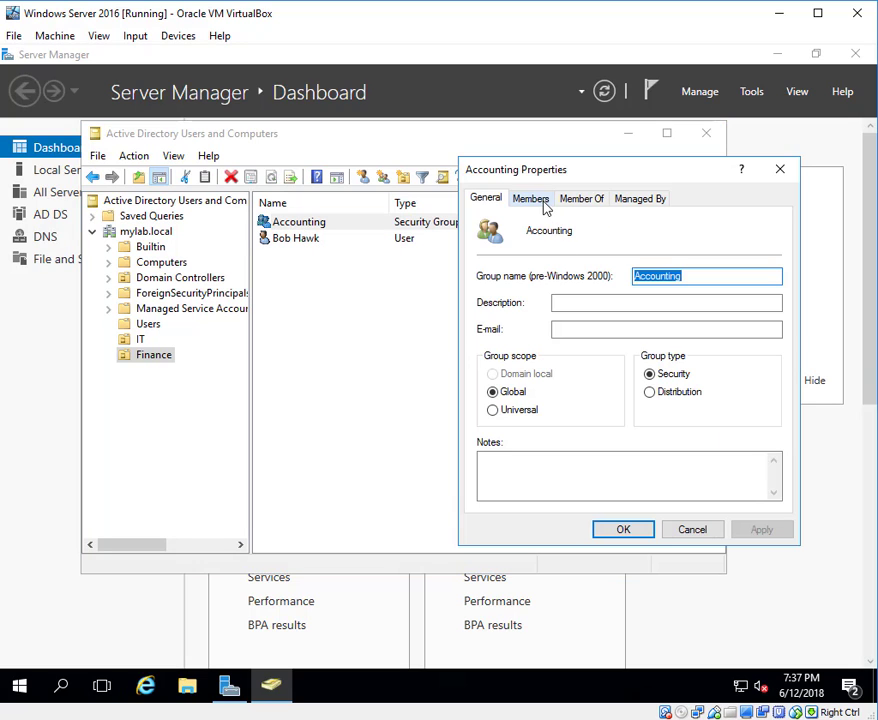
{"action": "left_click", "coordinate": [542, 201]}
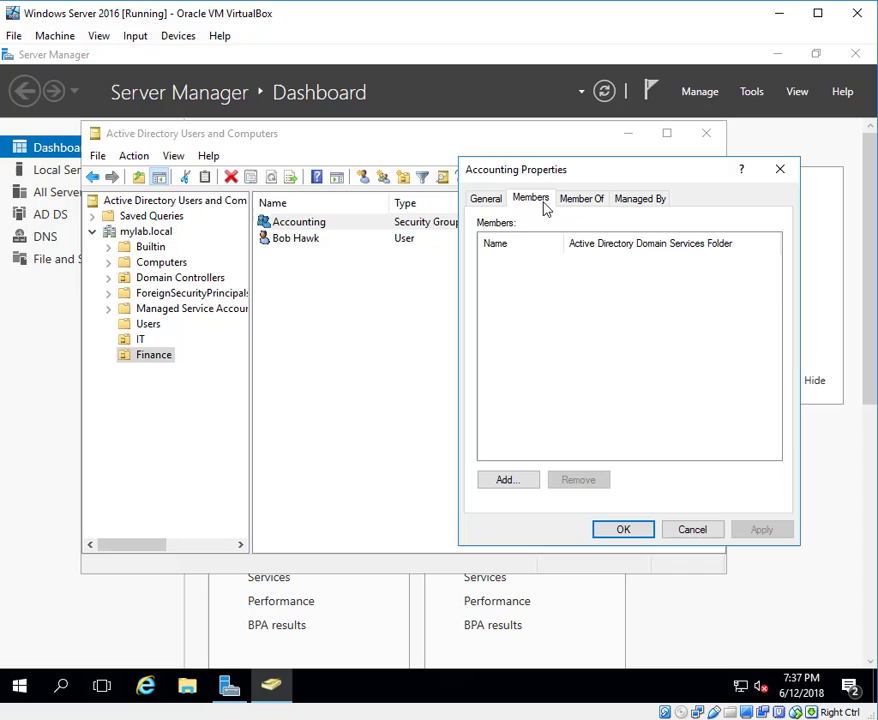
{"action": "left_click", "coordinate": [508, 480]}
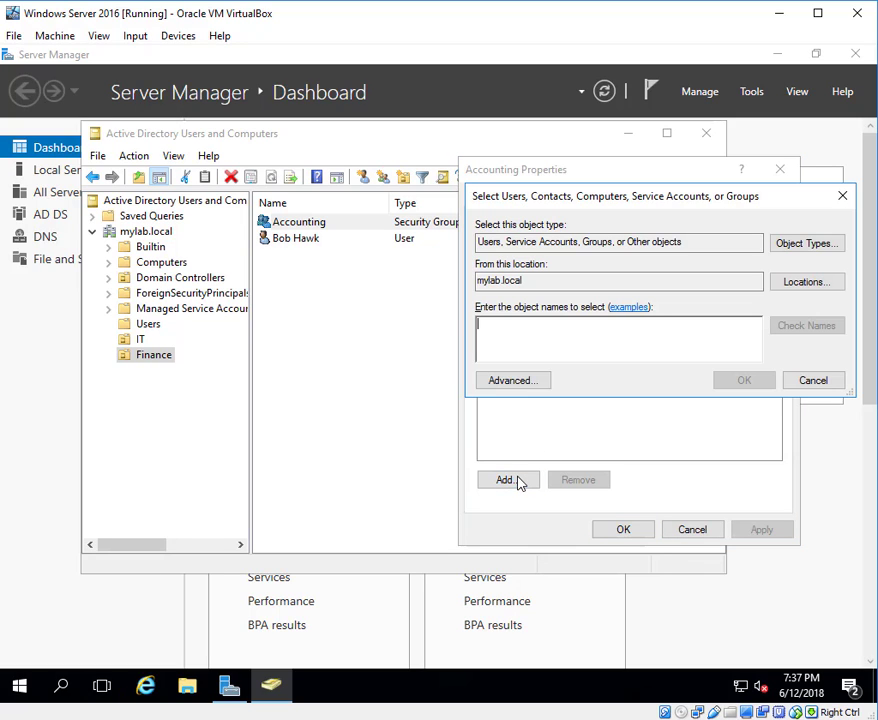
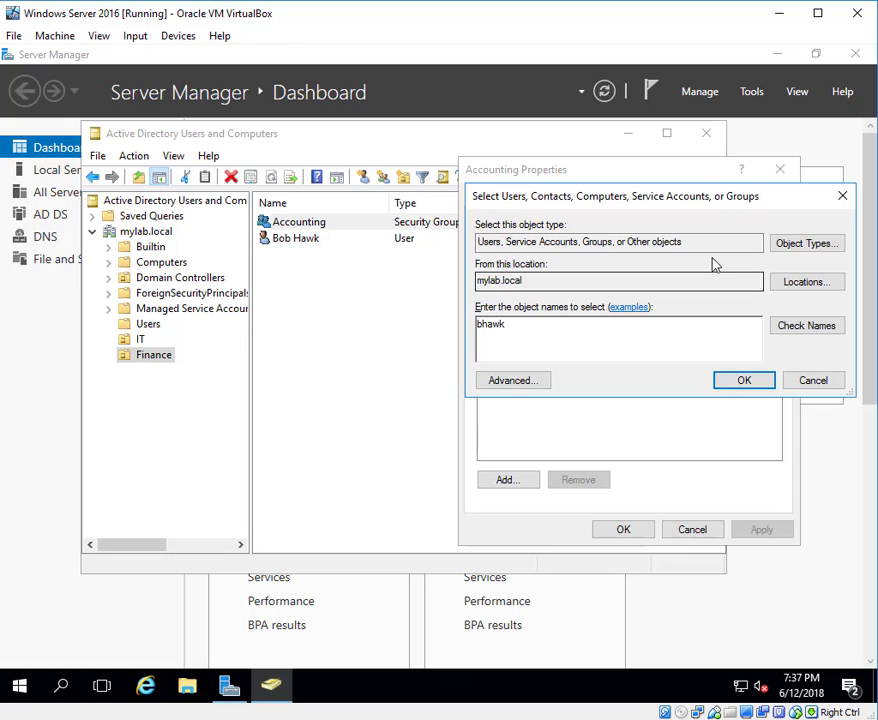
{"action": "left_click", "coordinate": [800, 325]}
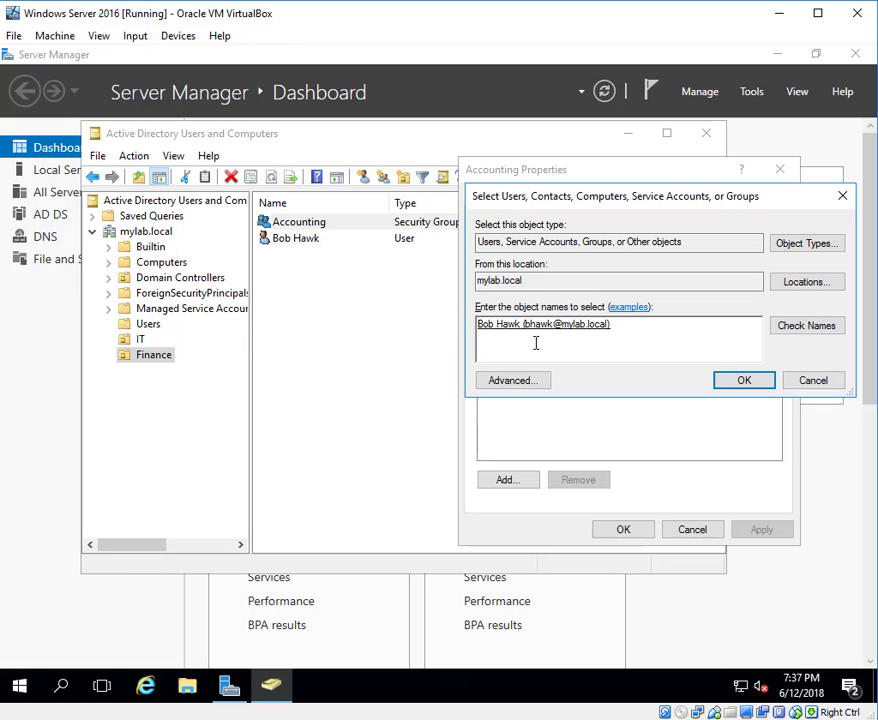
{"action": "left_click", "coordinate": [736, 387]}
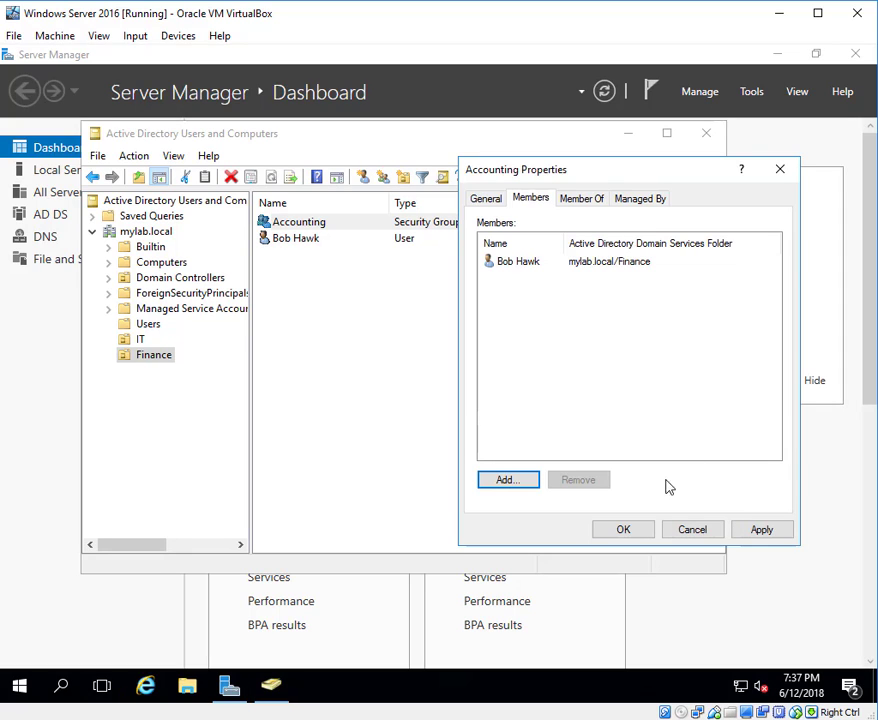
{"action": "left_click", "coordinate": [765, 532]}
{"action": "left_click", "coordinate": [626, 532]}
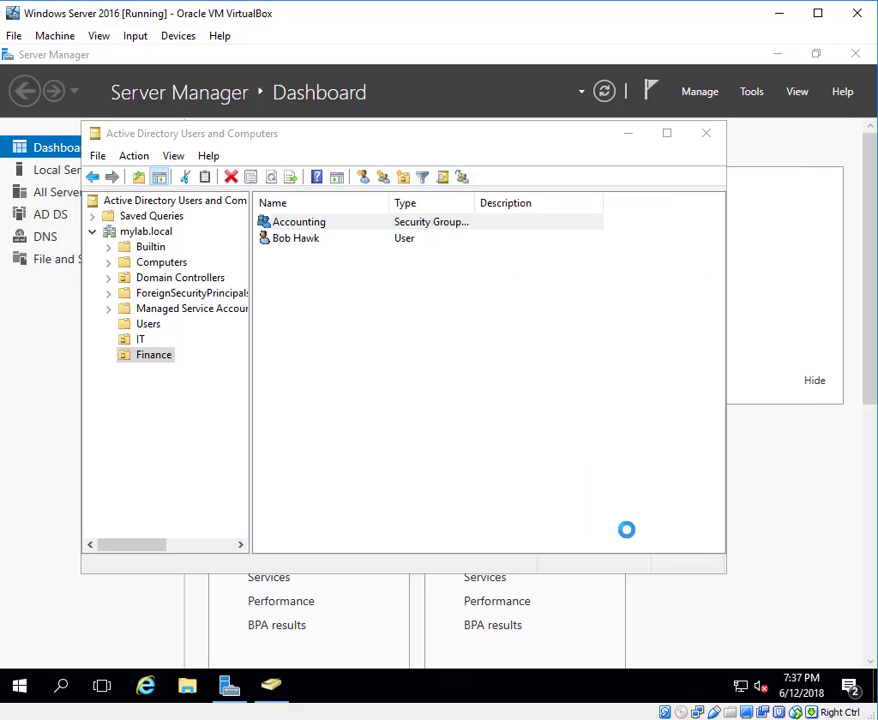
{"action": "left_click", "coordinate": [435, 405]}
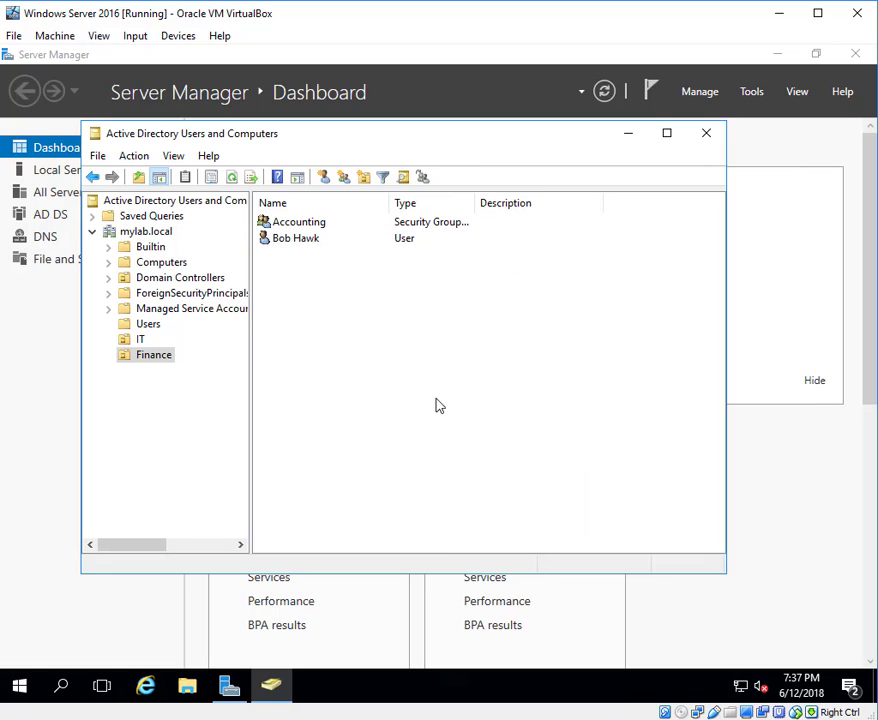
Verify the new user appears in Accounting's Members list, then display the IT OU's contents.
{"action": "double_click", "coordinate": [302, 223]}
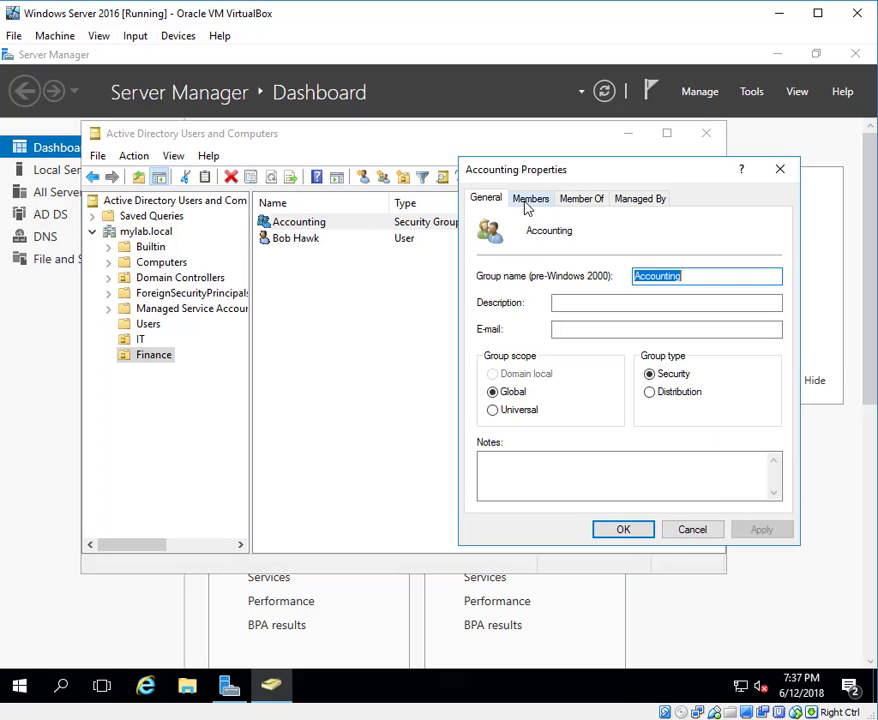
{"action": "left_click", "coordinate": [529, 199]}
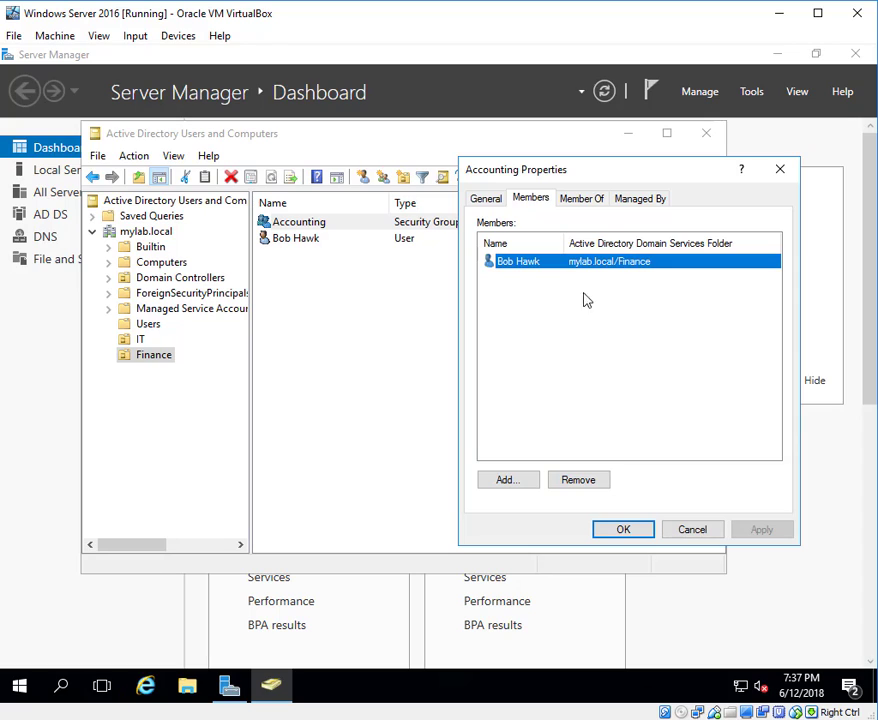
{"action": "left_click", "coordinate": [628, 531]}
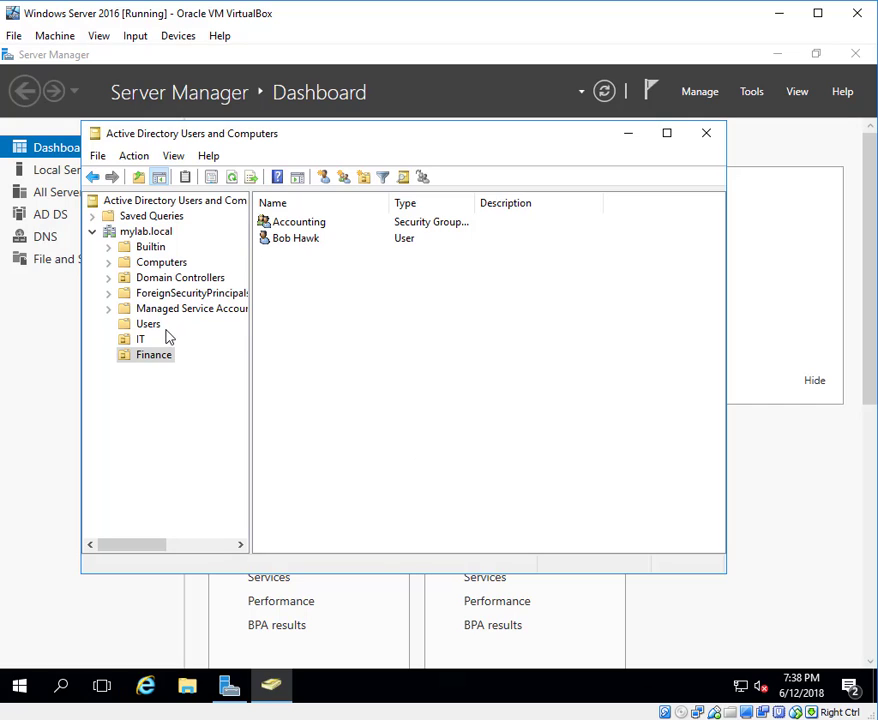
{"action": "left_click", "coordinate": [140, 341]}
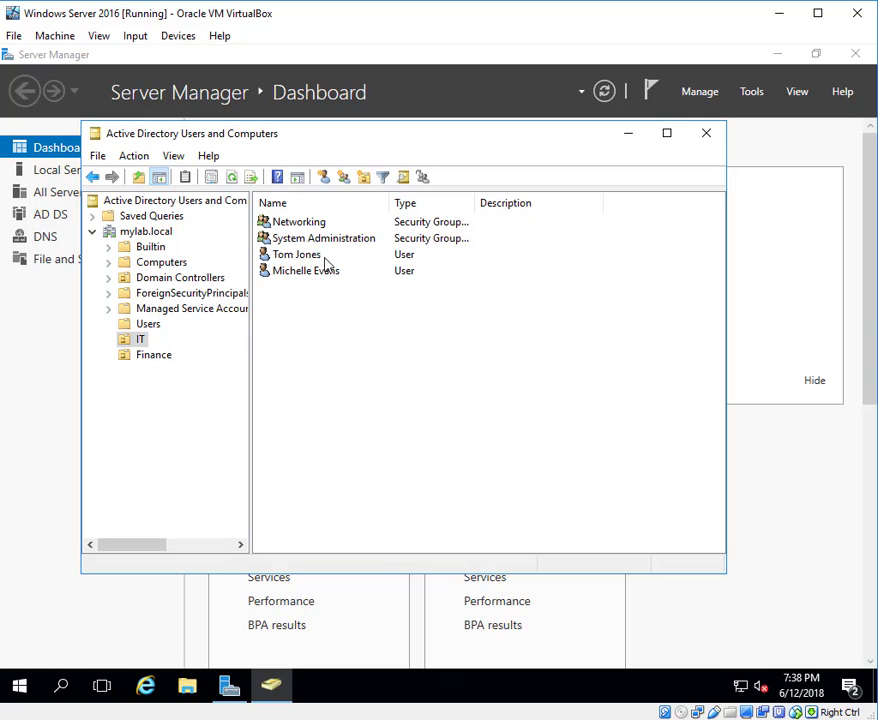